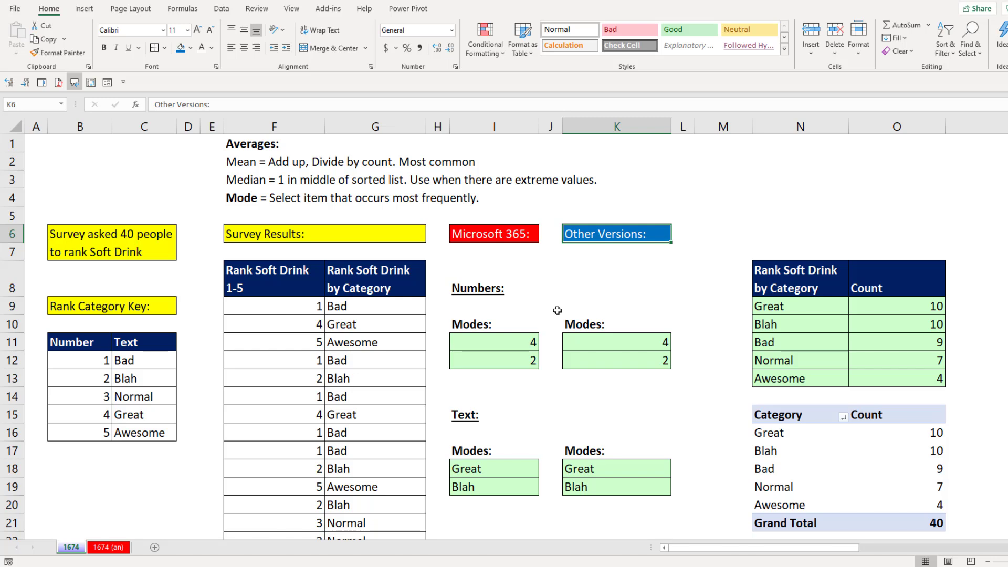
Try a rank of 2 for the first survey response in F9
click(292, 311)
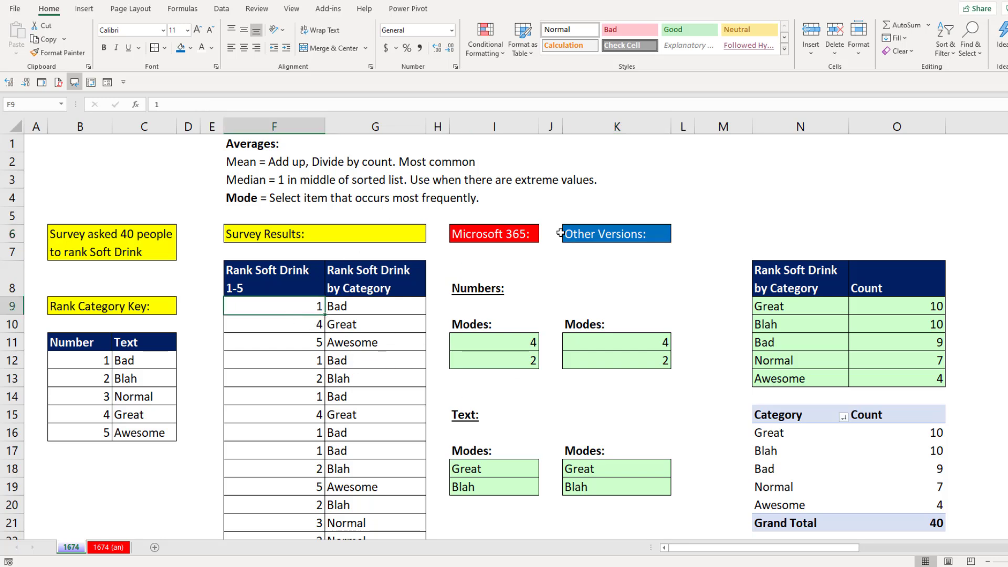
text(2)
key(ctrl+Return)
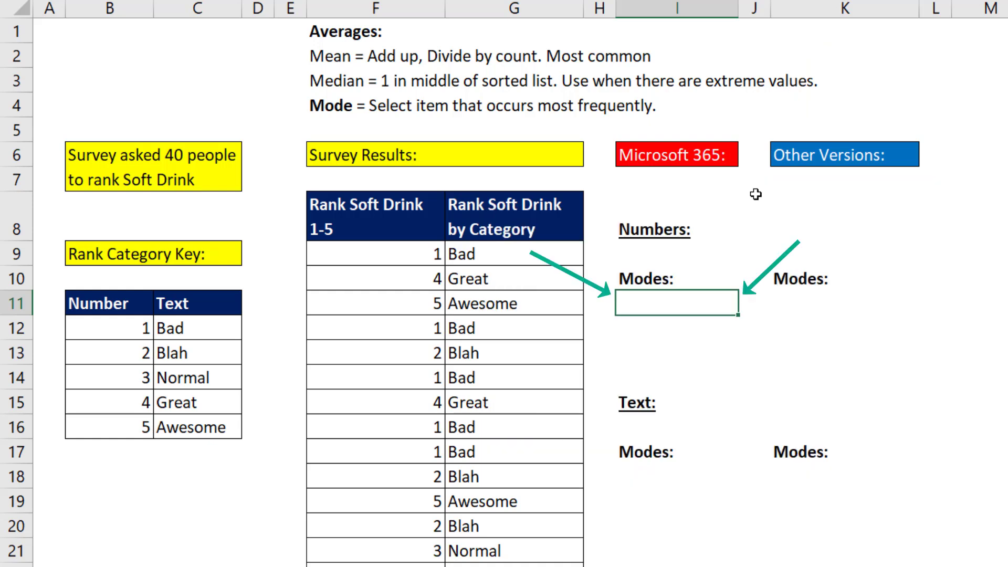
Write =MODE.MULT(F9:F48) in I11, under the Microsoft 365 Modes heading for numbers
text(m)
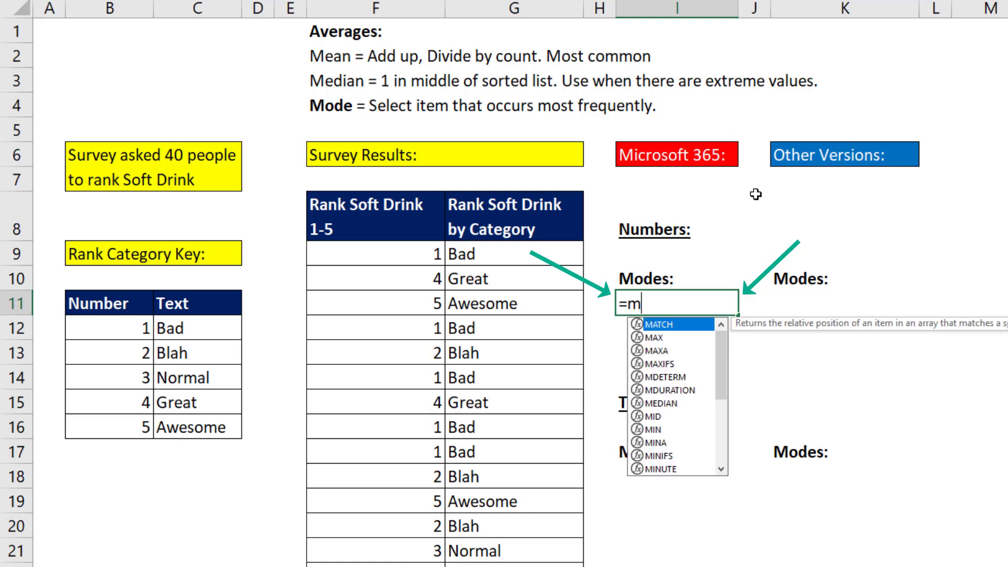
text(od)
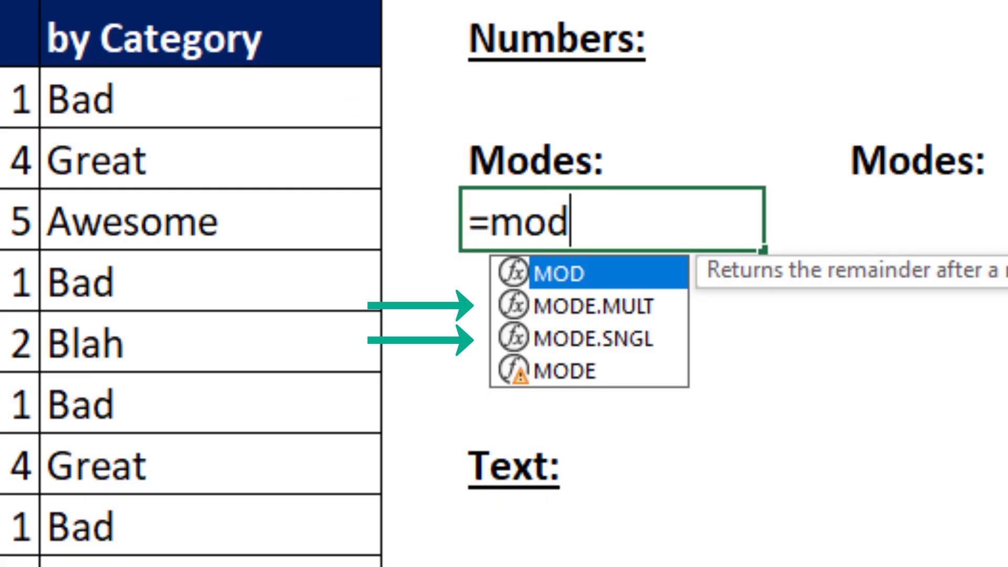
key(Down)
key(Down)
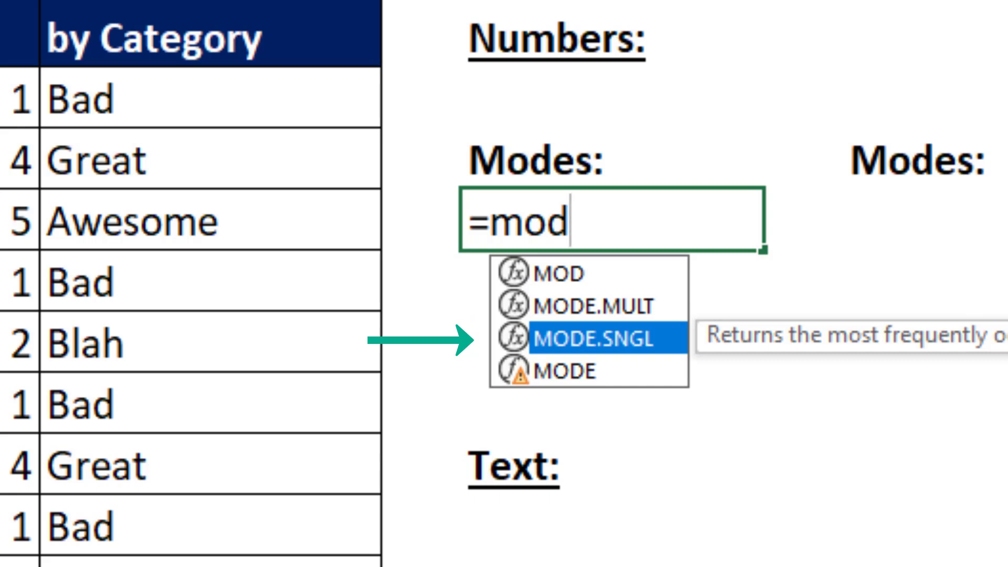
key(Up)
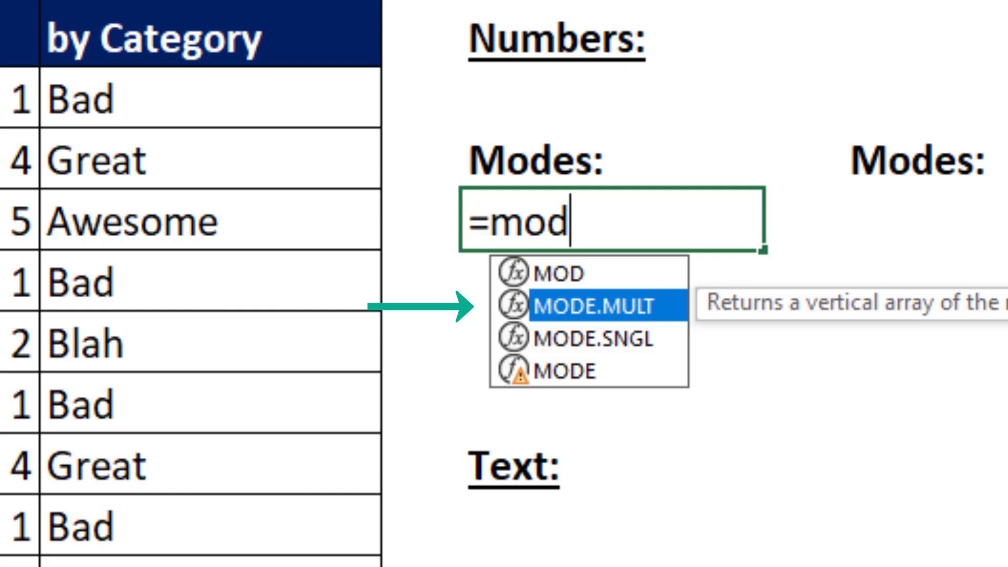
key(Tab)
click(289, 108)
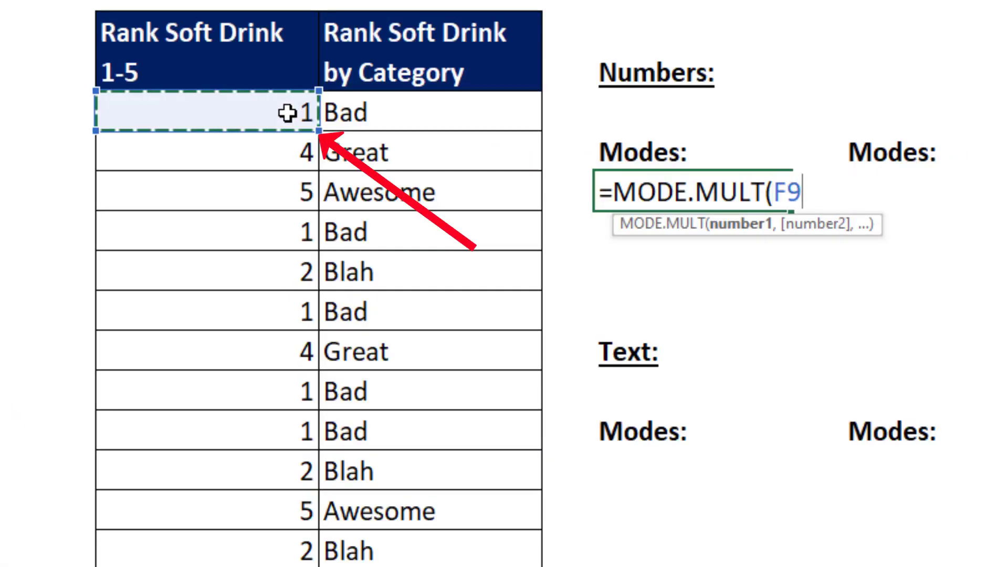
key(ctrl+shift+Down)
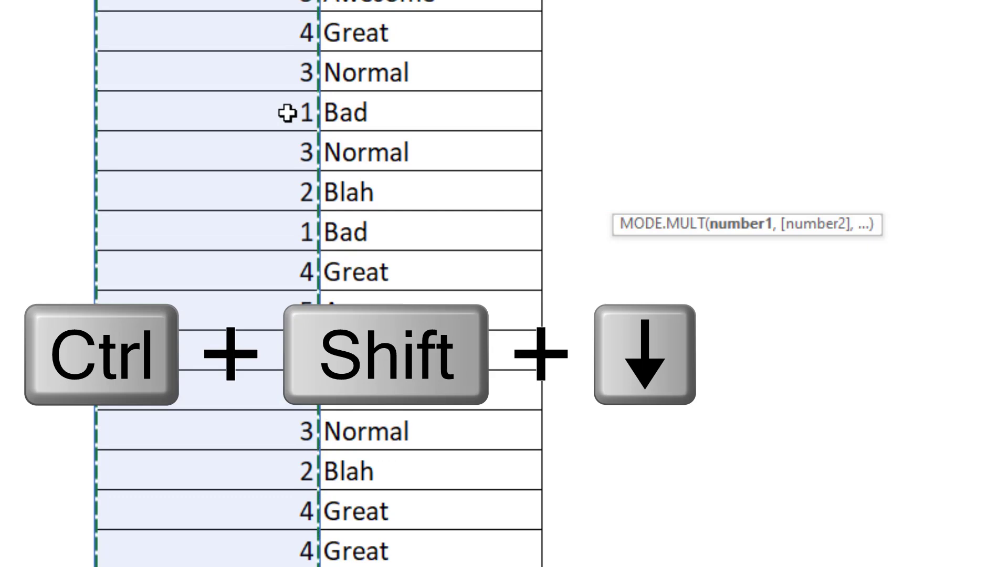
key(ctrl+BackSpace)
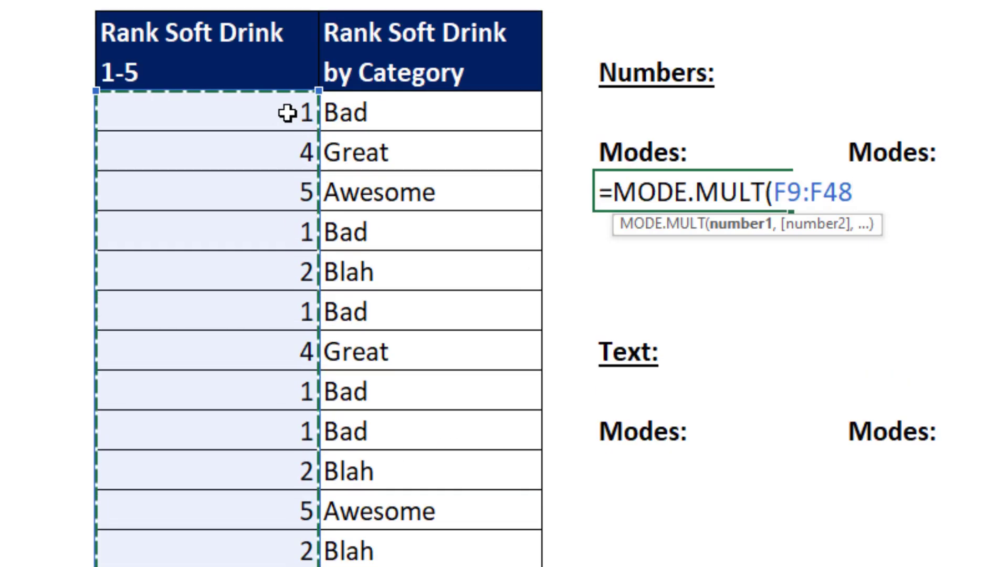
text())
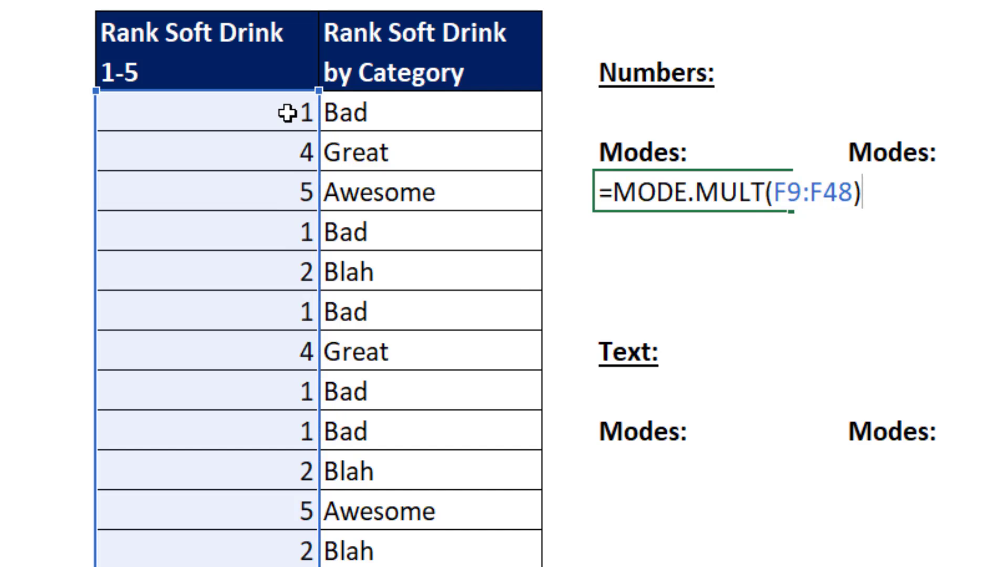
Evaluate the MODE.MULT formula in place, restore its text, and enter it in I11
key(F9)
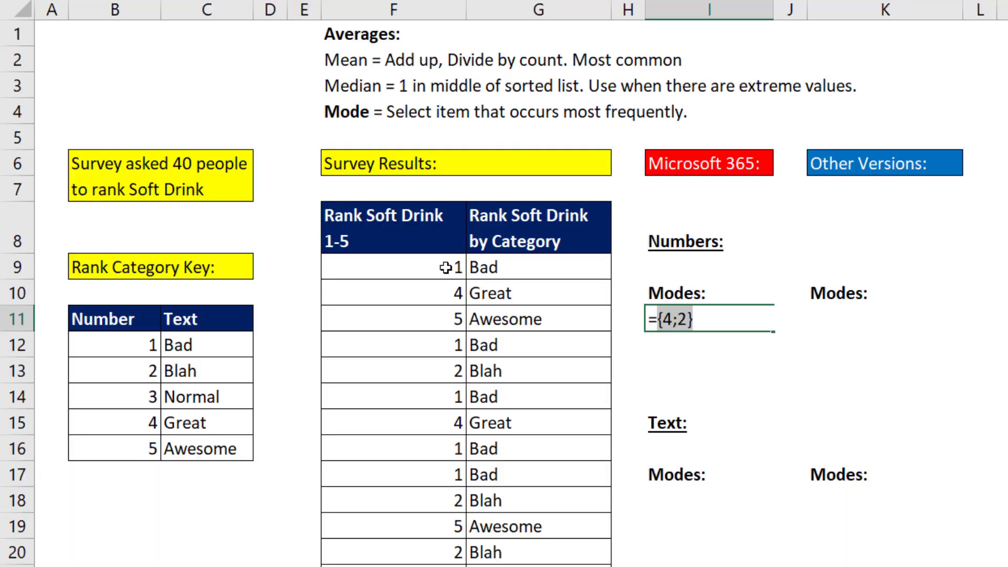
key(ctrl+z)
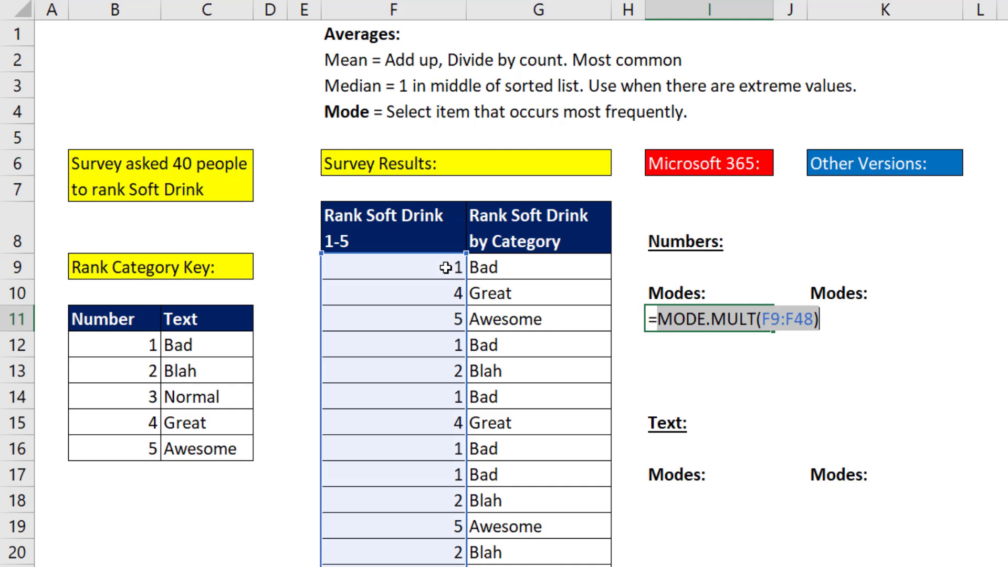
key(Return)
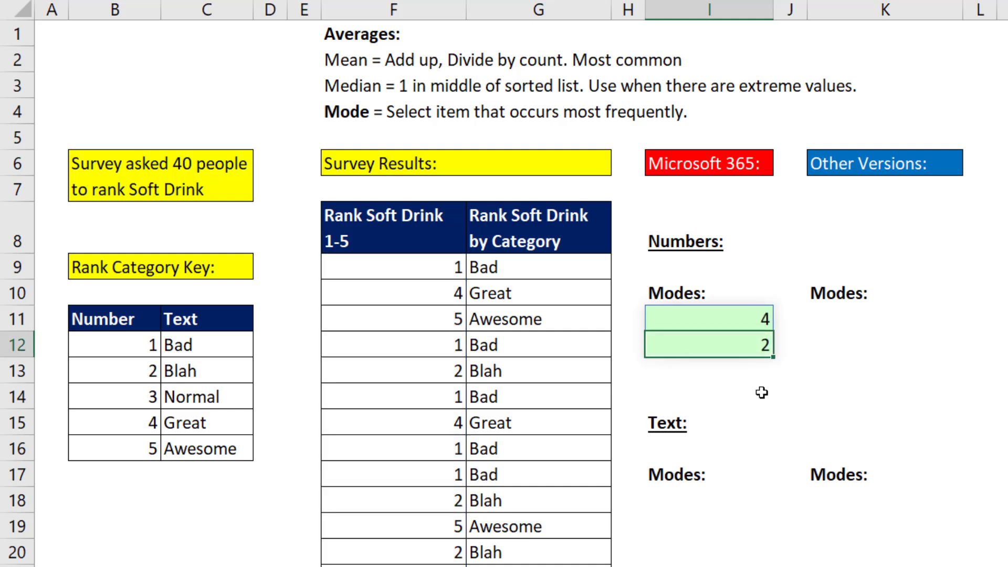
Copy the MODE.MULT(F9:F48) expression, without the equals sign, from the formula in I11
double_click(727, 318)
drag(657, 319, 824, 335)
key(ctrl+c)
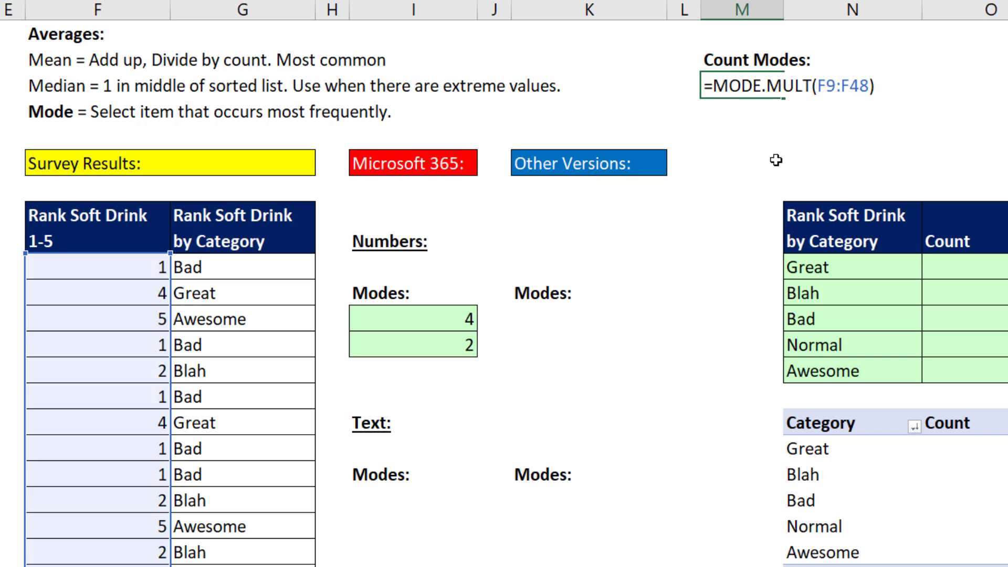
Wrap the expression under Count Modes in COUNT and enter =COUNT(MODE.MULT(F9:F48)) in M3
text(cou)
key(Tab)
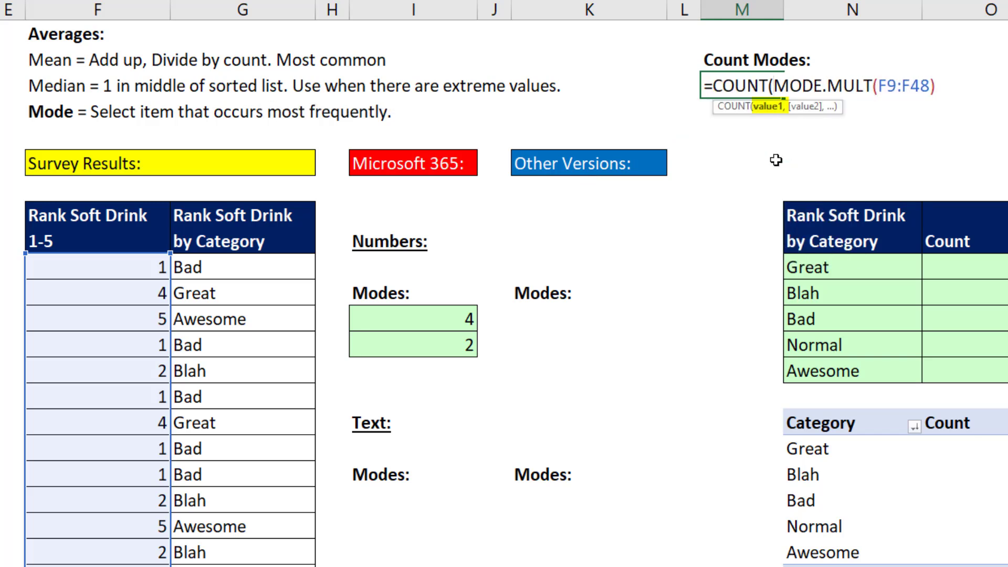
click(943, 85)
text())
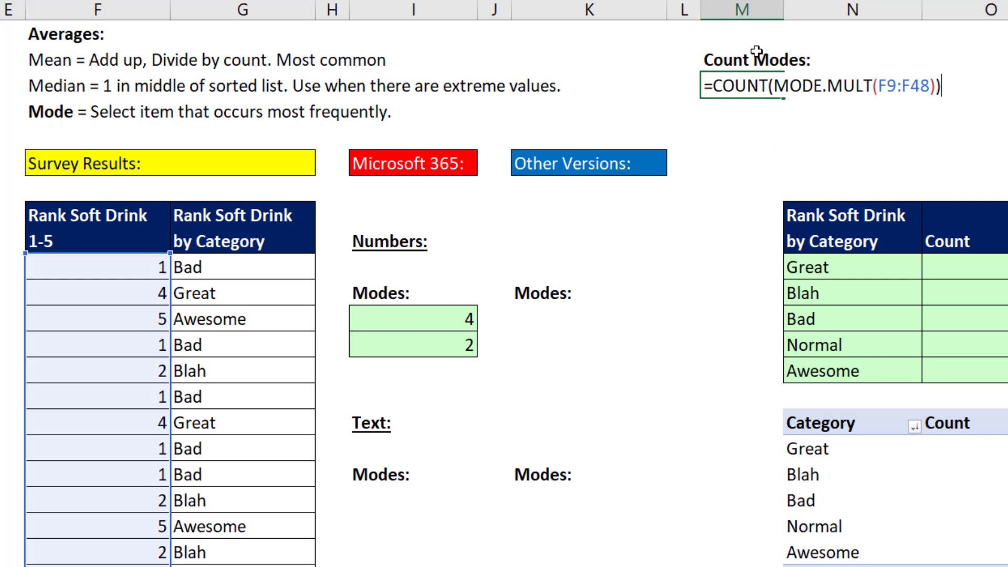
key(Return)
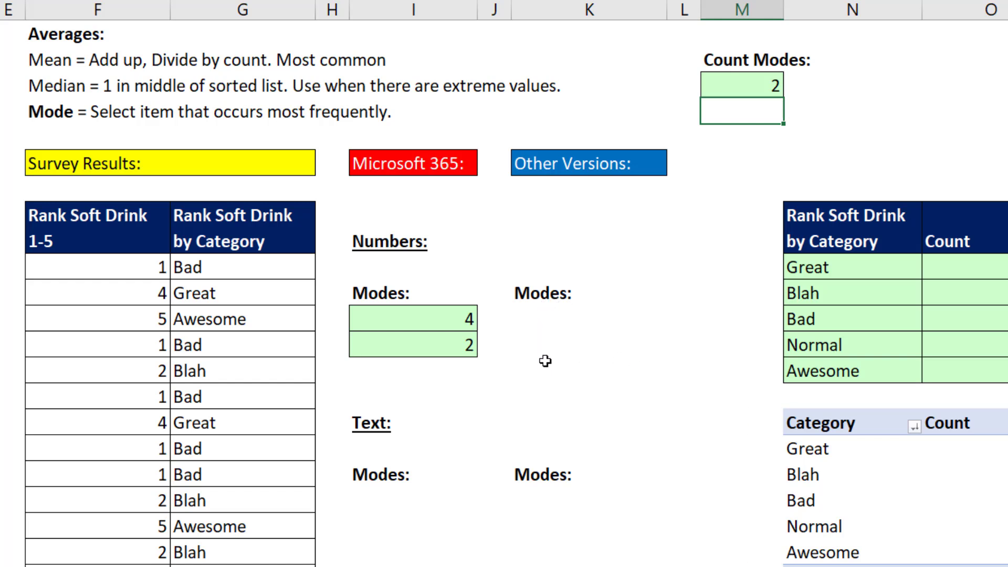
Begin the Other Versions formula in K11 with =IF(ROWS(K$11:K11)>$M$3,"", so that extra rows return blank text
click(541, 316)
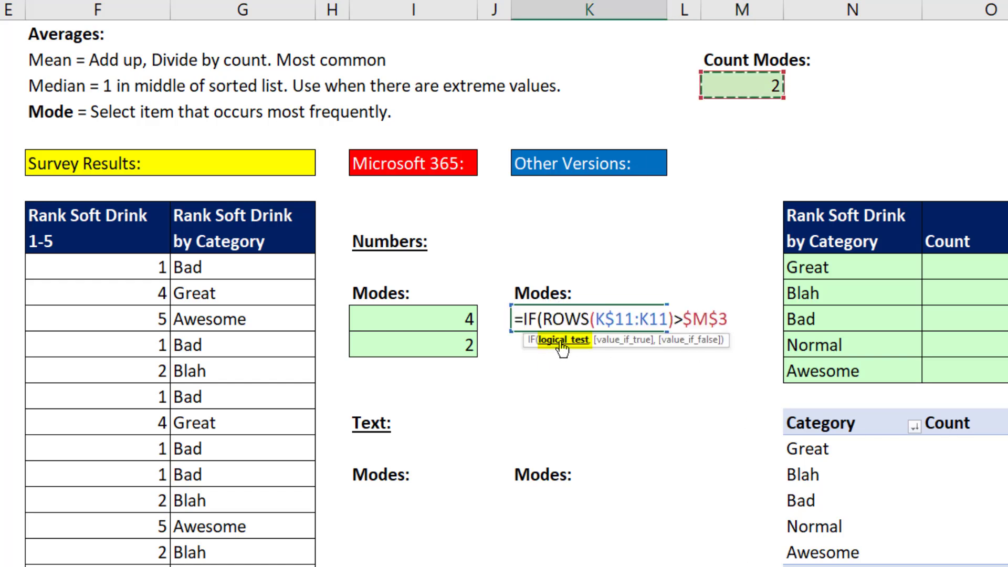
click(563, 341)
click(567, 317)
drag(545, 317, 674, 318)
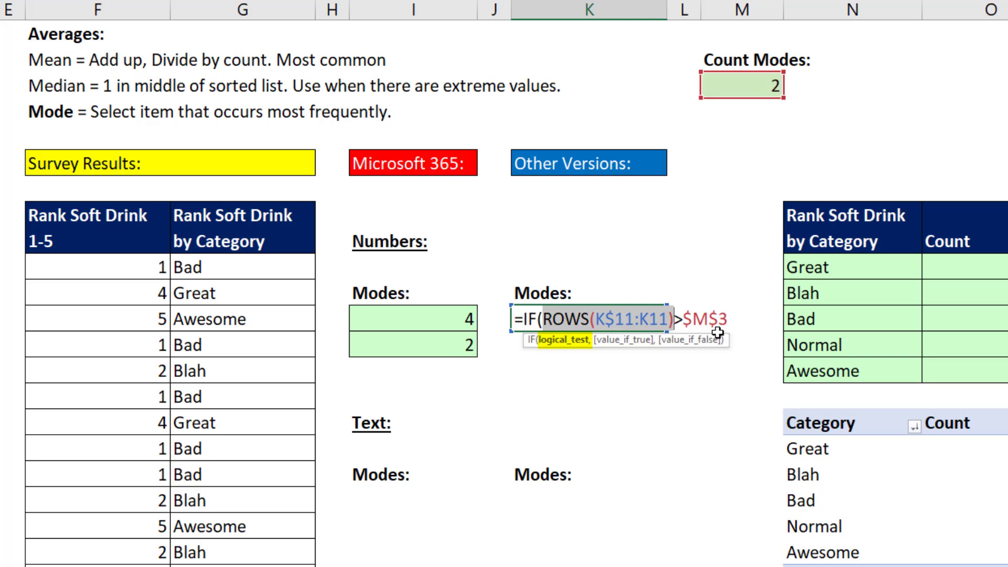
click(745, 315)
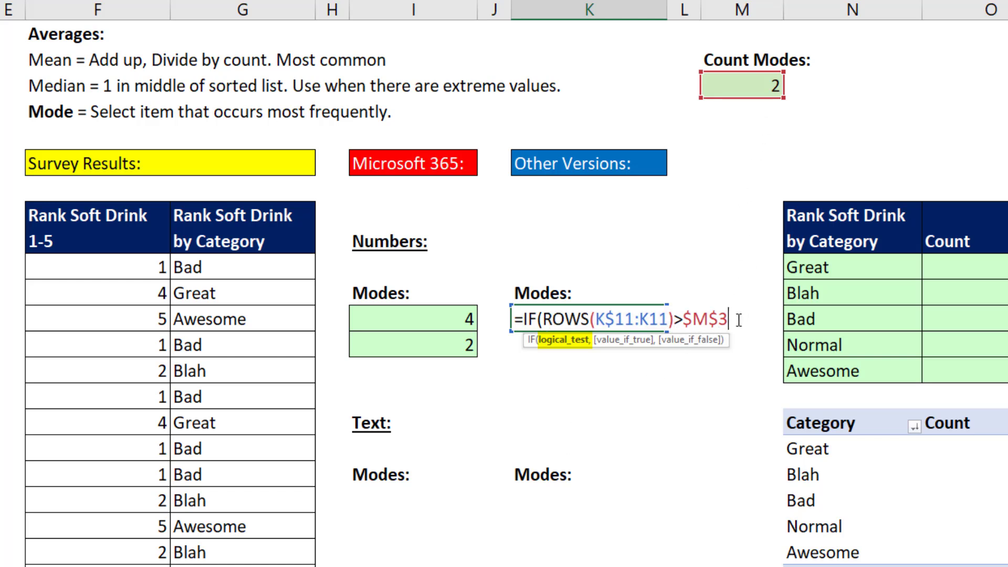
text(,"",)
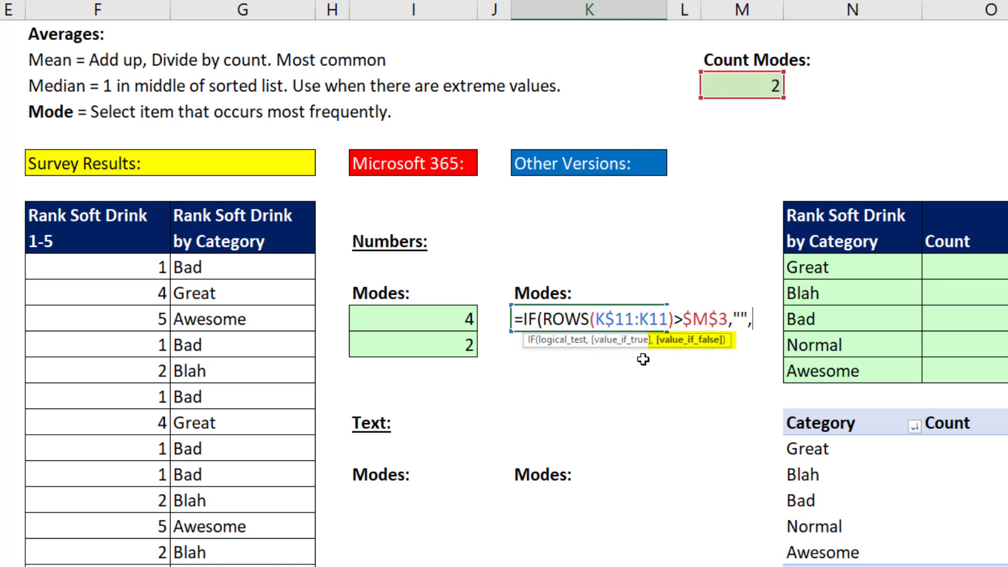
Complete the K11 formula's false value with INDEX(MODE.MULT(F9:F48),ROWS(K$11:K11)) and close all parentheses
text(INDEX()
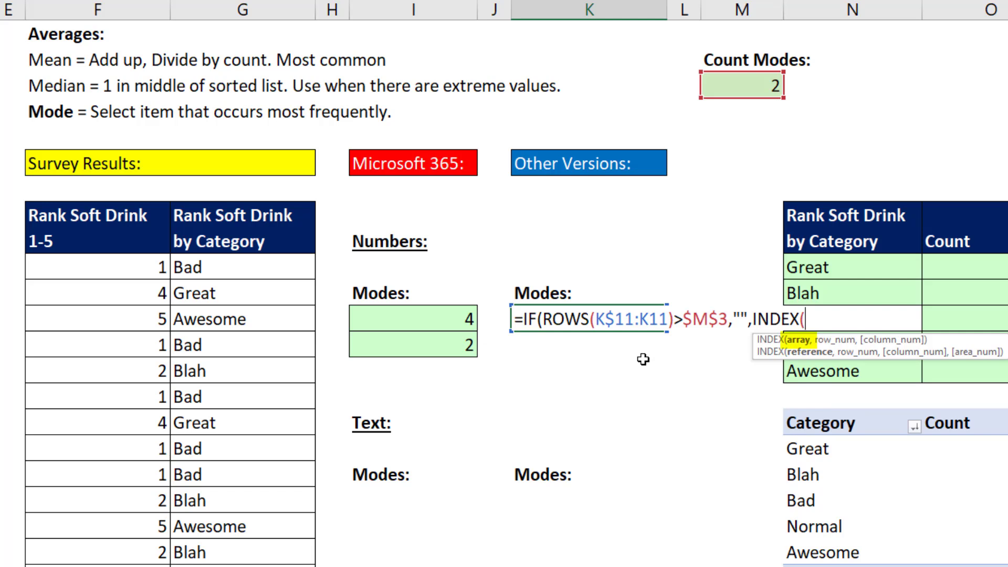
key(ctrl+v)
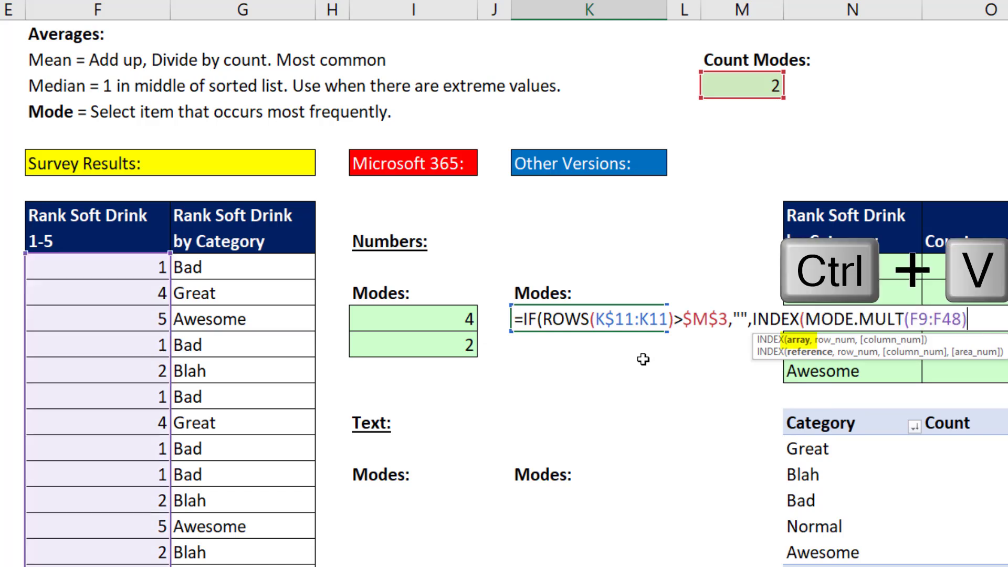
click(805, 343)
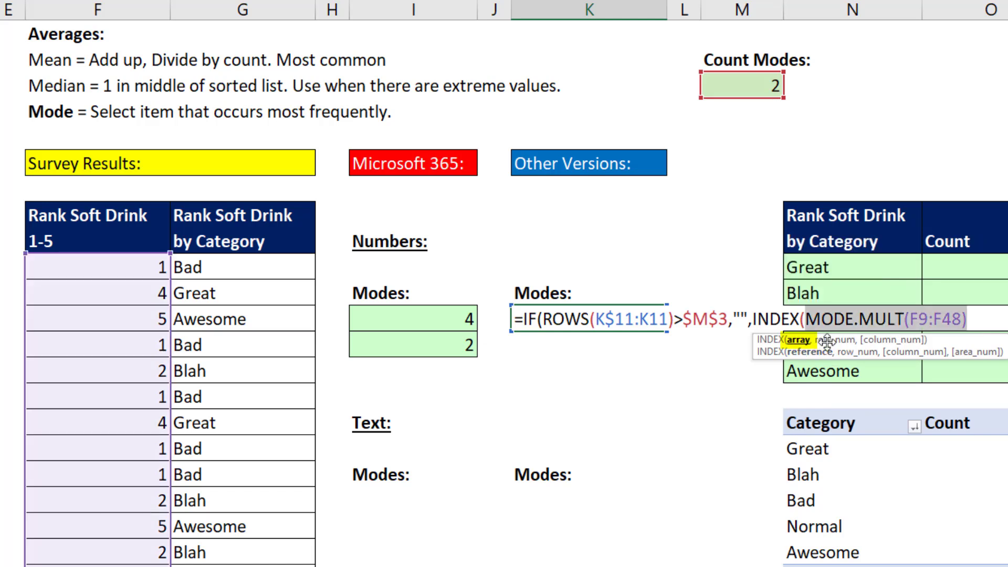
click(988, 320)
text(,)
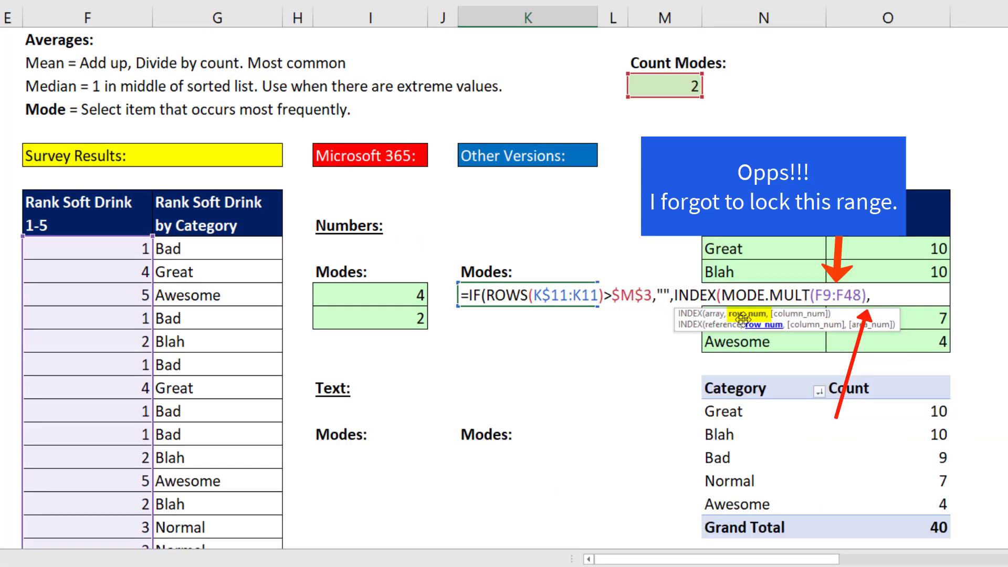
text(ROWS(K$11:K11))
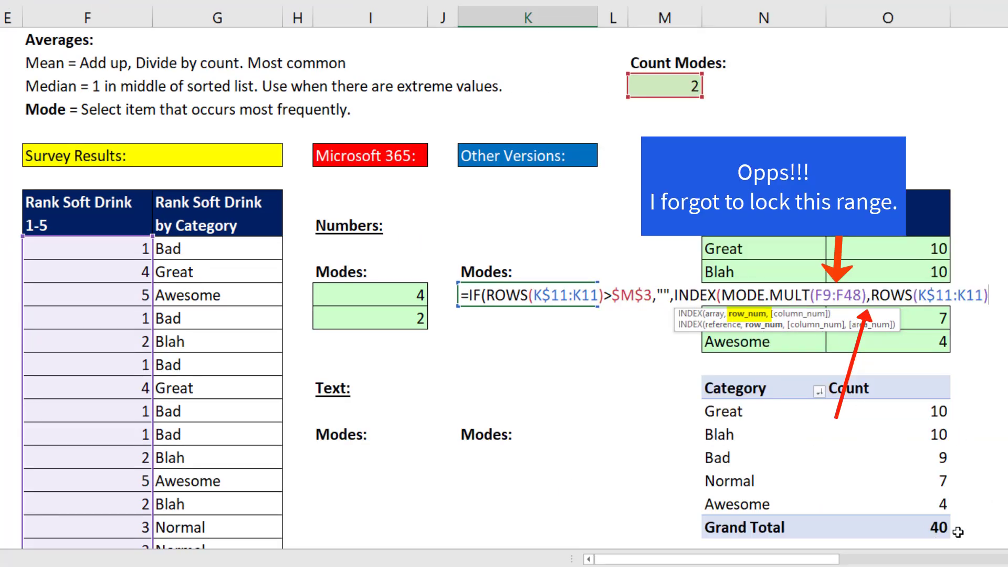
text()))
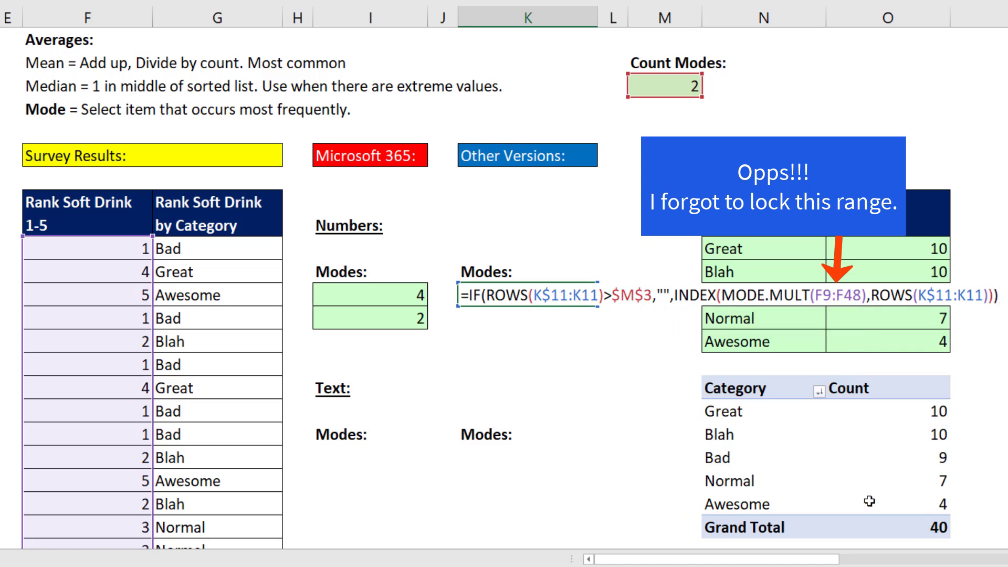
Enter the K11 formula as an array formula and fill it down through K14
click(722, 293)
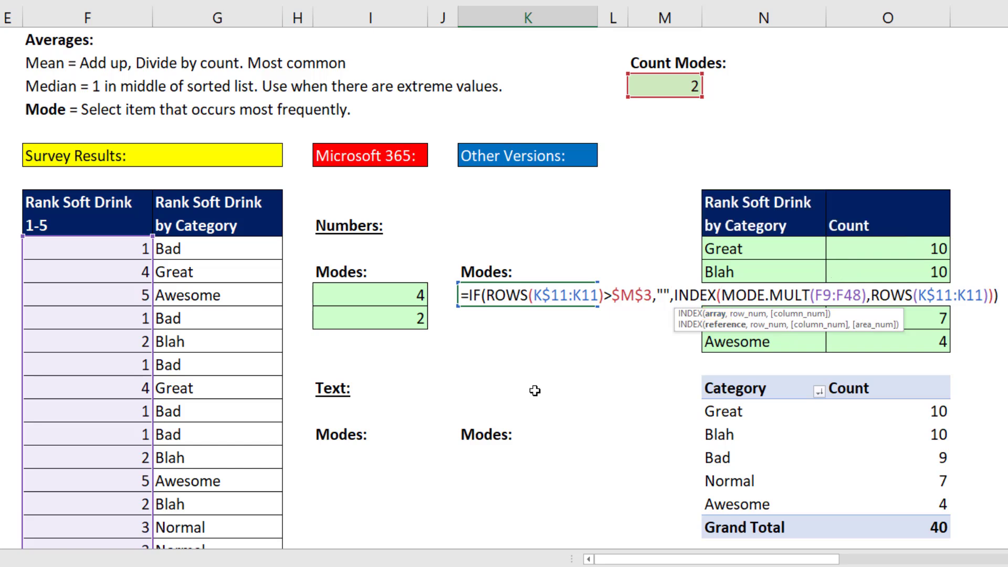
key(ctrl+shift+Return)
drag(596, 307, 598, 375)
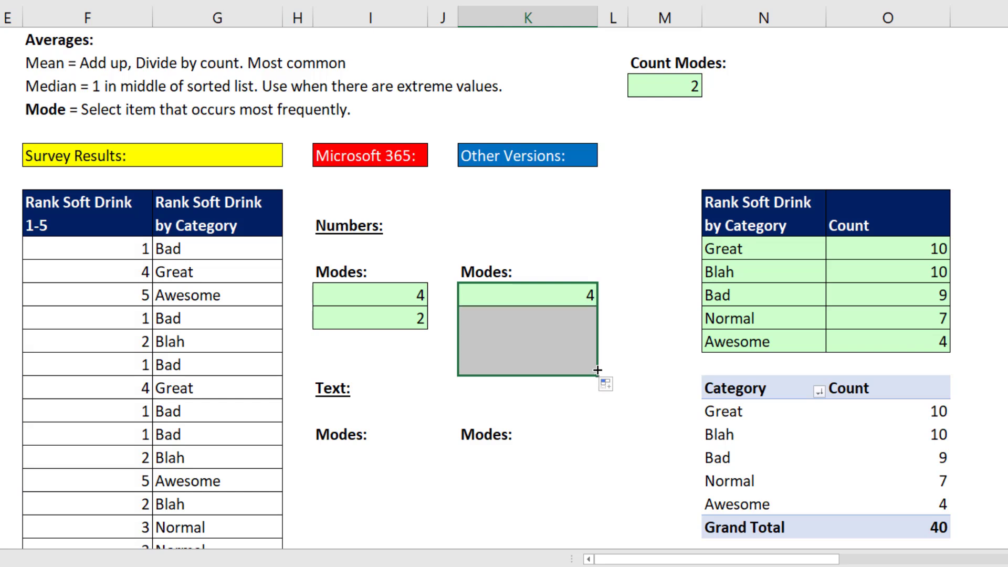
Begin the Microsoft 365 text modes formula in I18 with XMATCH, using G9:G48 as the lookup value
click(367, 447)
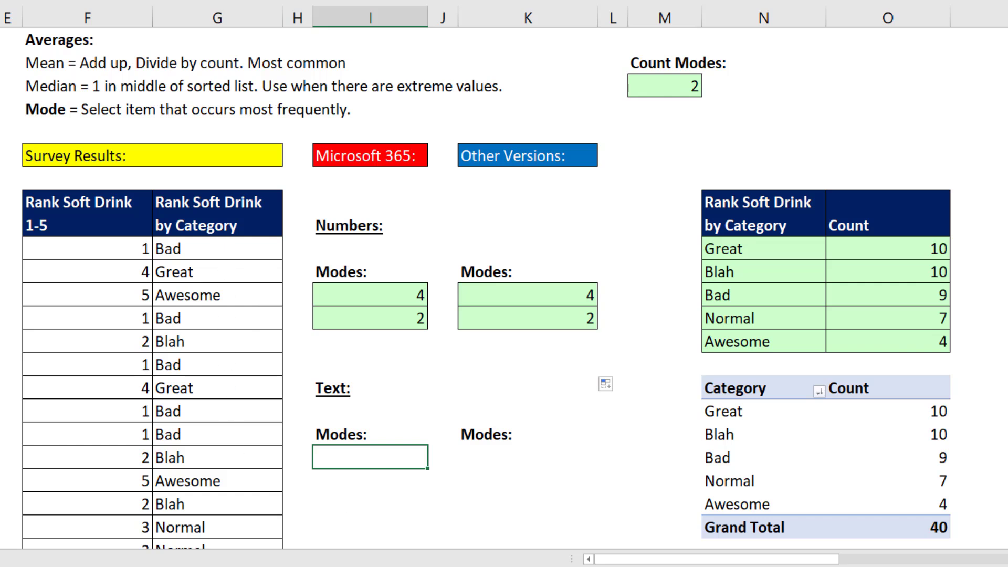
text(=mat)
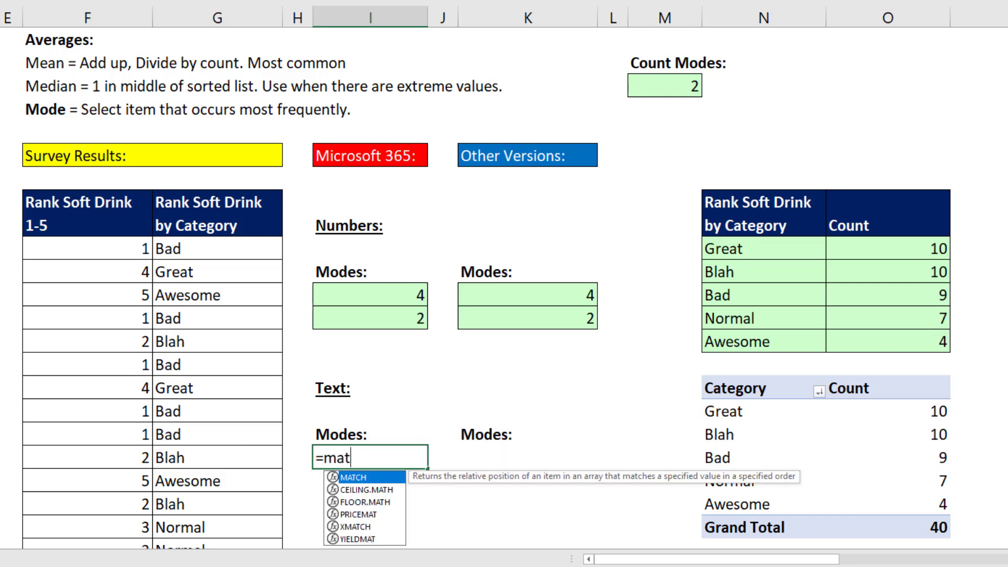
key(Down)
key(Down)
key(Down)
key(Down)
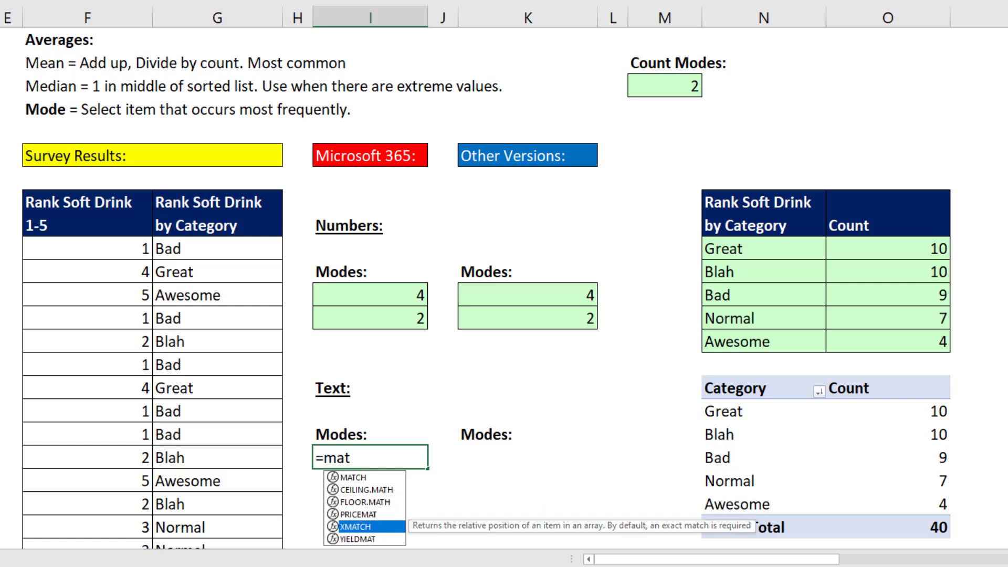
key(Tab)
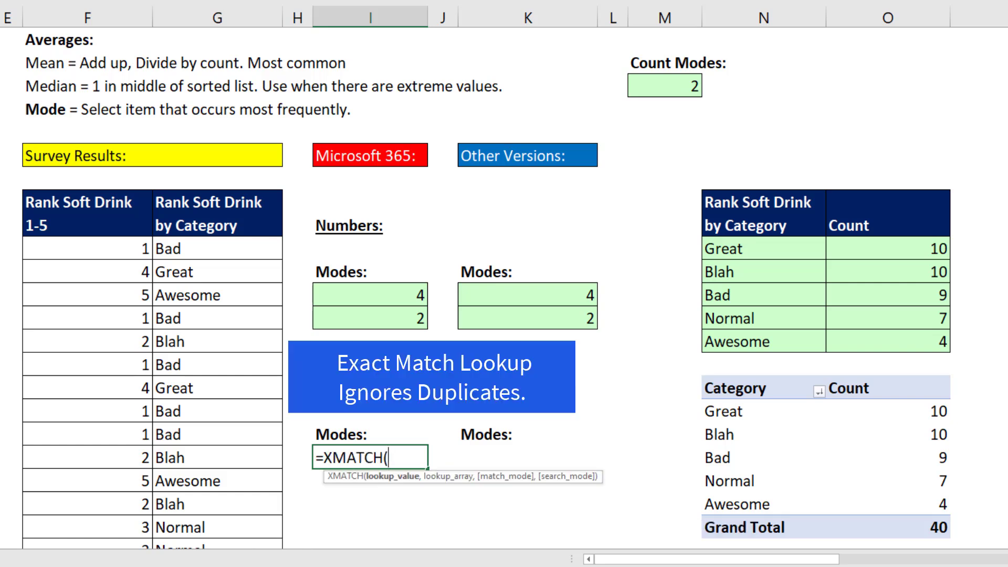
click(234, 248)
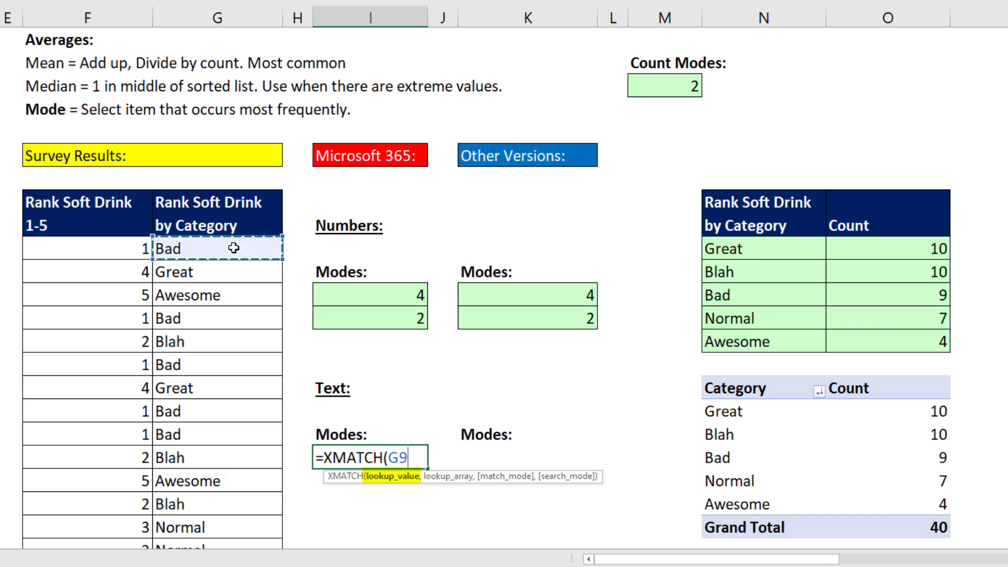
key(ctrl+shift+Down)
key(ctrl+BackSpace)
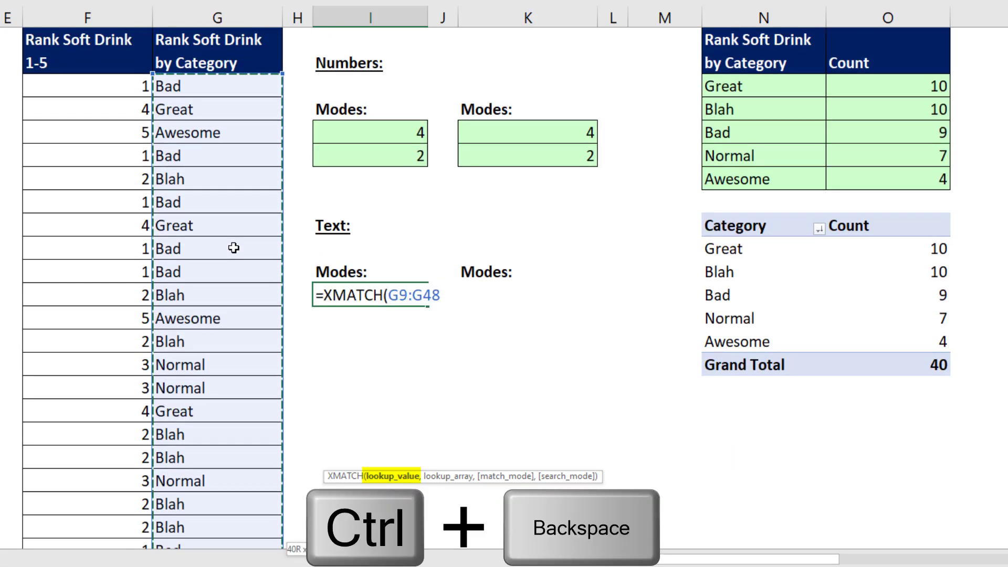
text(,)
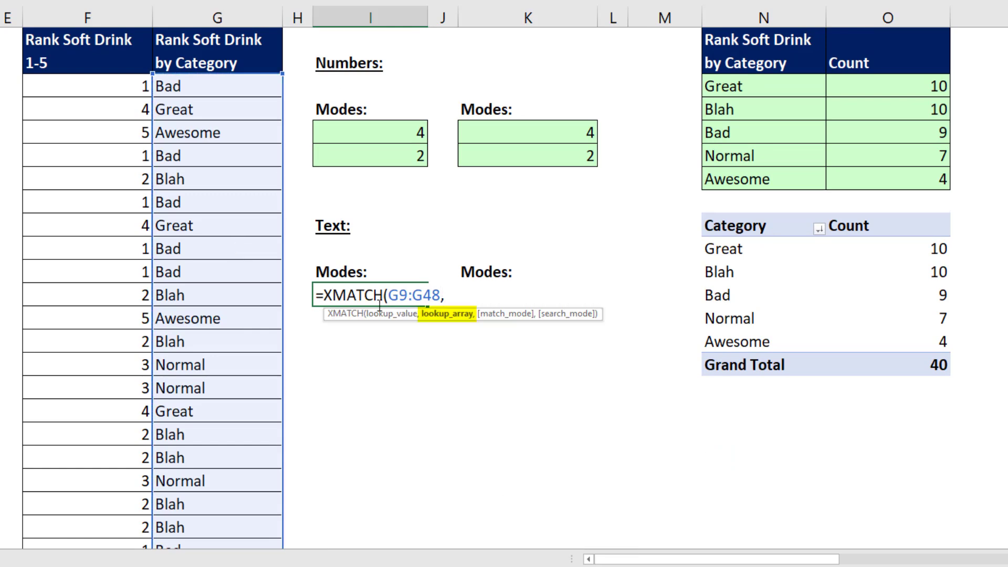
Set G9:G48 as the lookup array too, and close the expression as XMATCH(G9:G48,G9:G48)
click(237, 93)
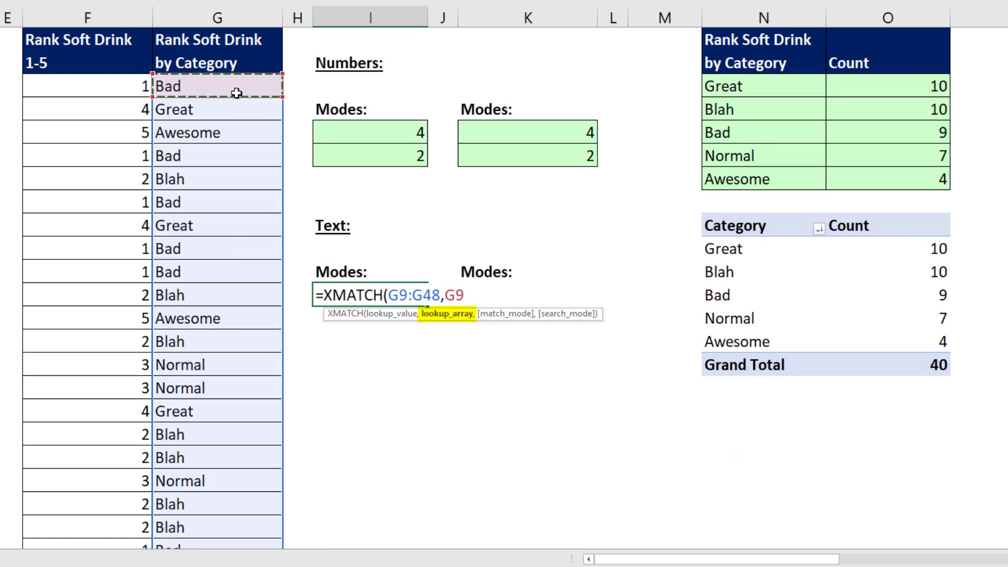
key(ctrl+shift+Down)
key(ctrl+BackSpace)
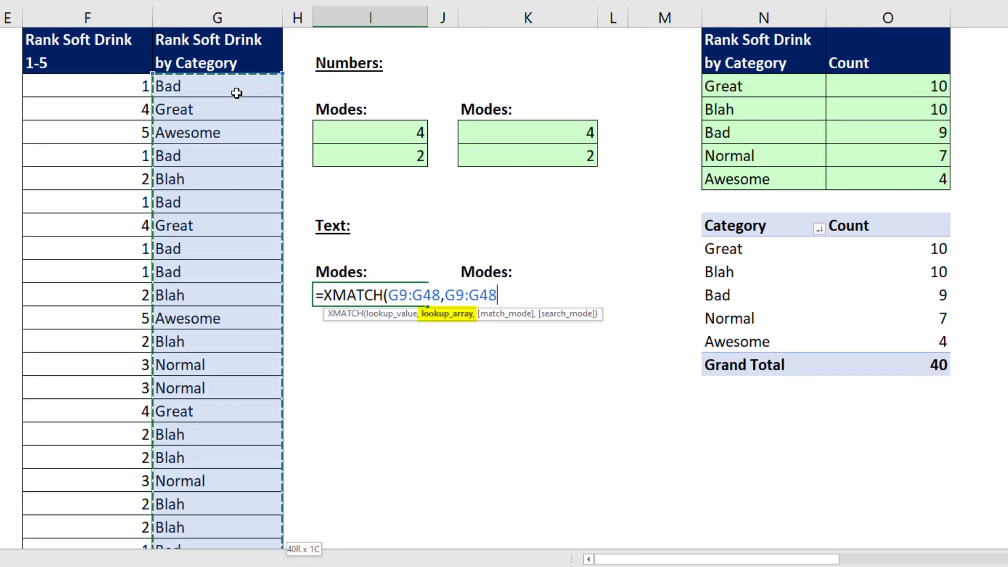
text())
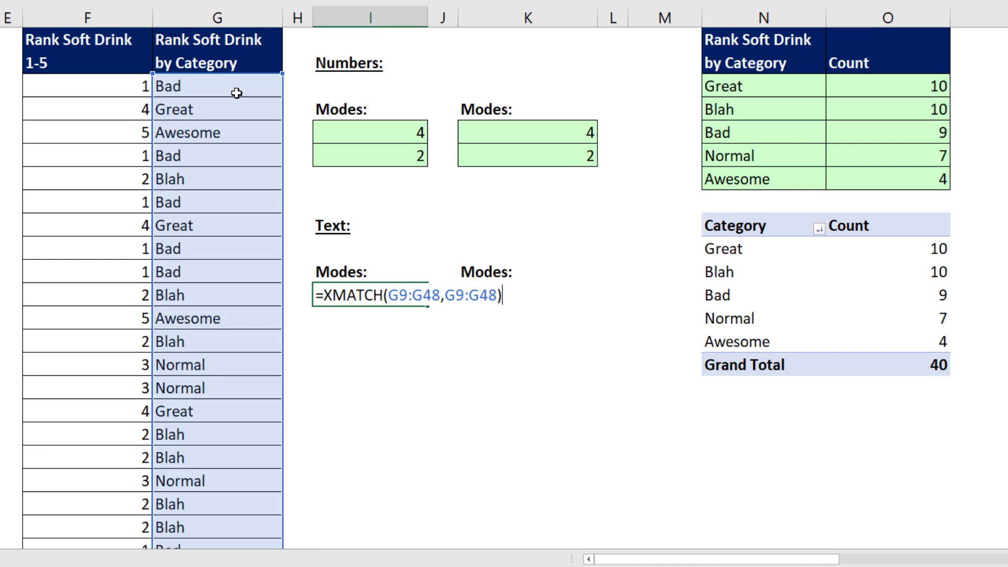
Evaluate the whole XMATCH expression in place to inspect its array of positions, and restore the formula
click(398, 298)
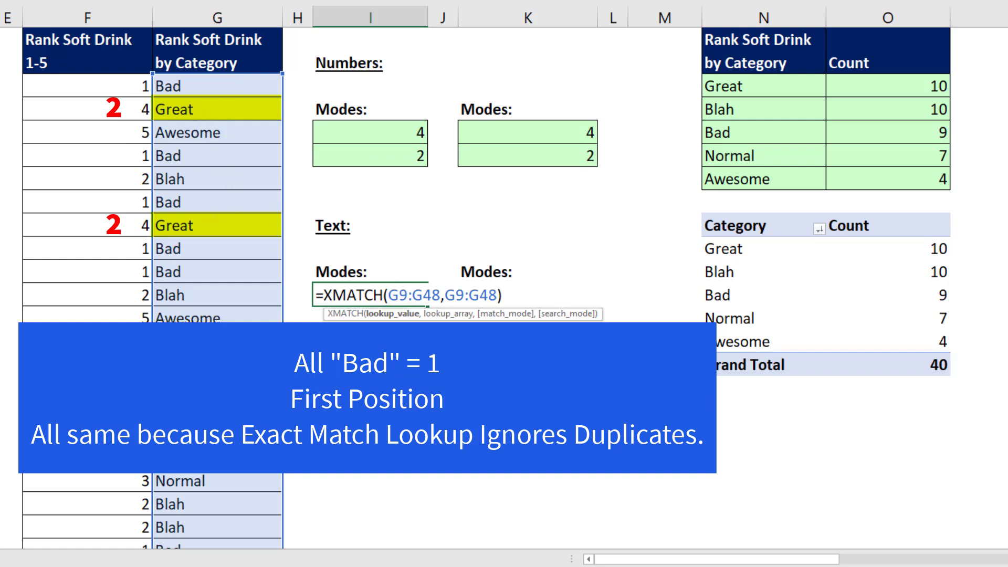
key(F9)
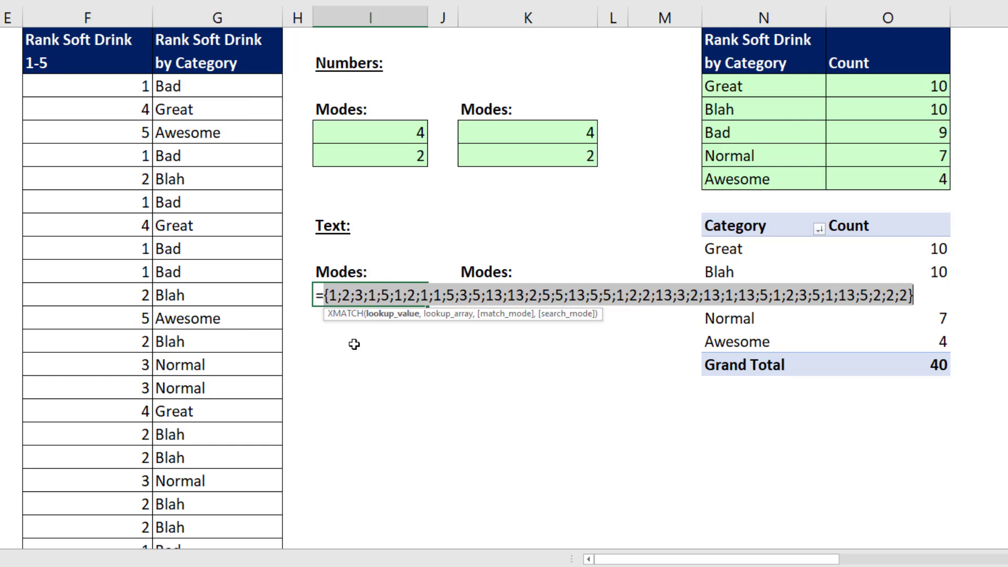
key(ctrl+z)
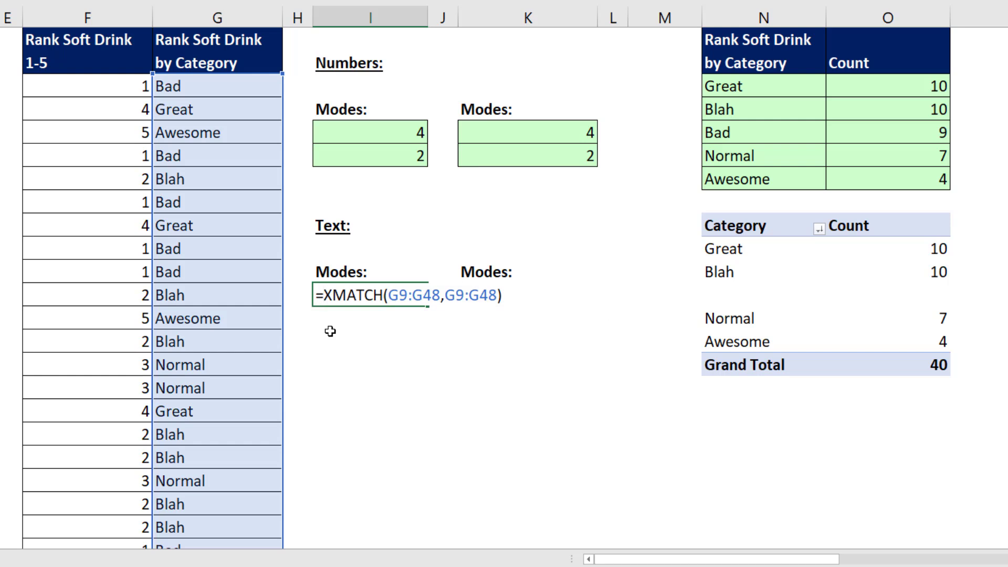
Wrap the XMATCH expression in MODE.MULT and evaluate it temporarily to check the array of modal positions
text(mod)
key(Down)
key(Tab)
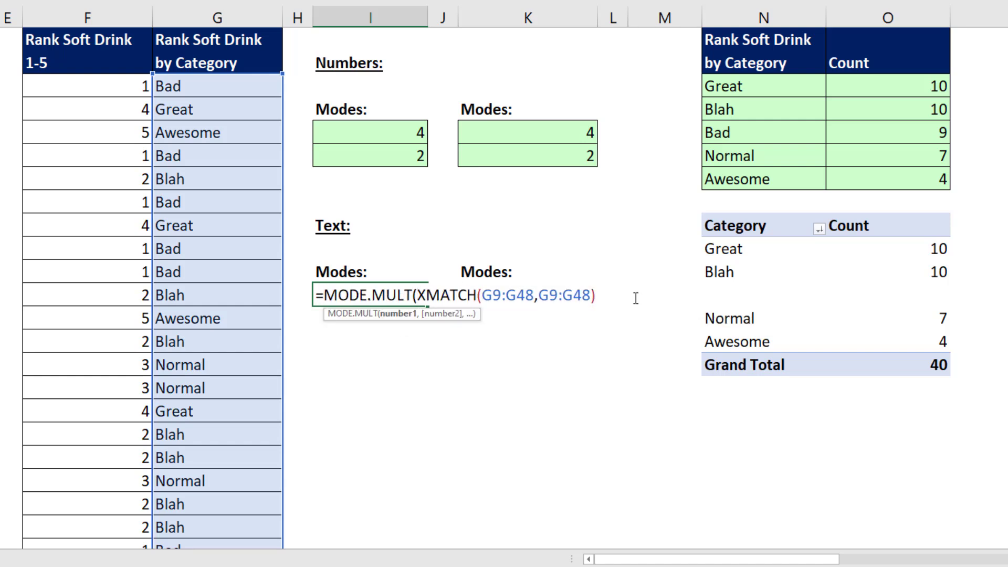
key(End)
text())
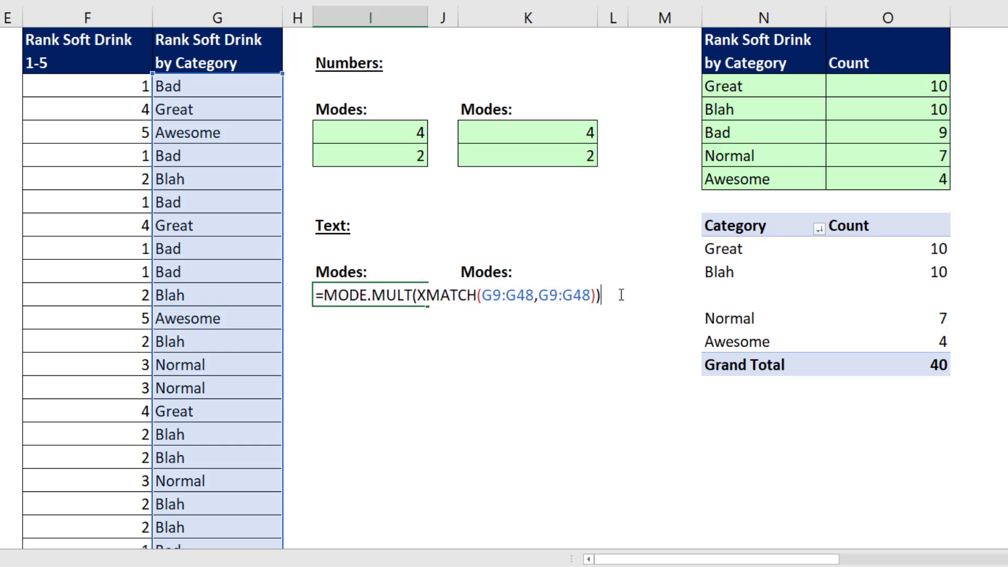
key(F9)
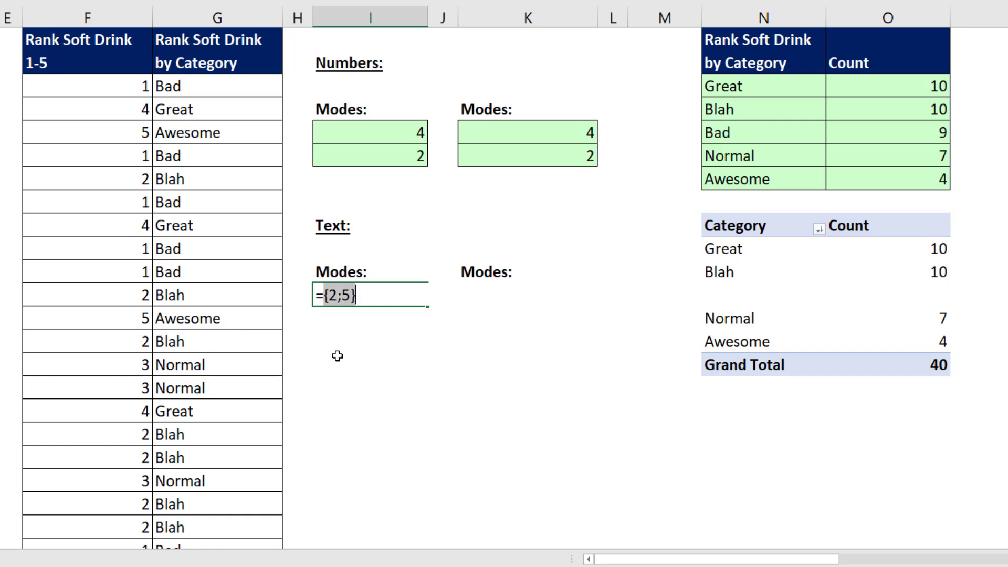
key(ctrl+z)
Wrap the MODE.MULT expression in INDEX with G9:G48 as the array, and enter =INDEX(G9:G48,MODE.MULT(XMATCH(G9:G48,G9:G48))) in I18
click(332, 297)
text(index()
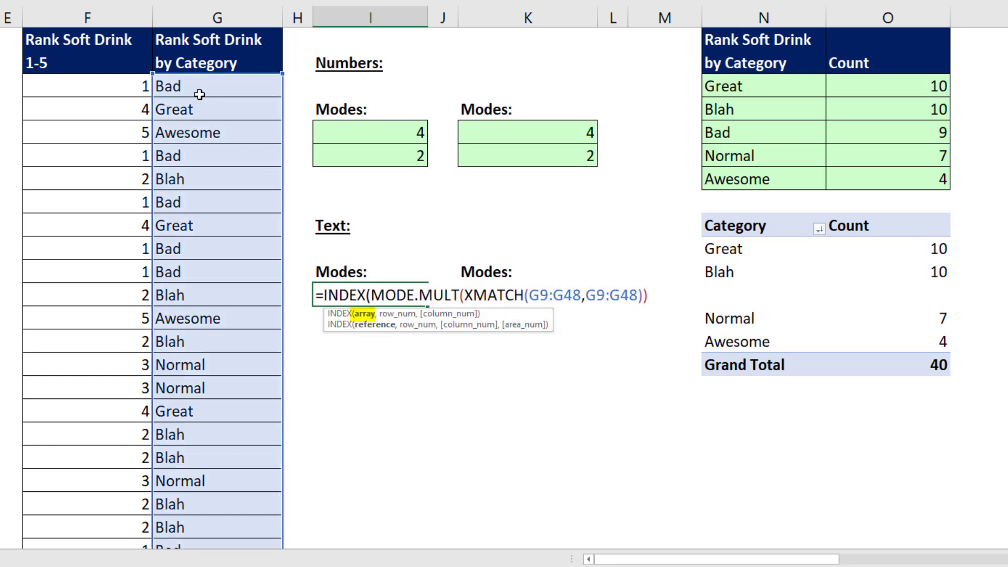
click(198, 89)
key(ctrl+shift+Down)
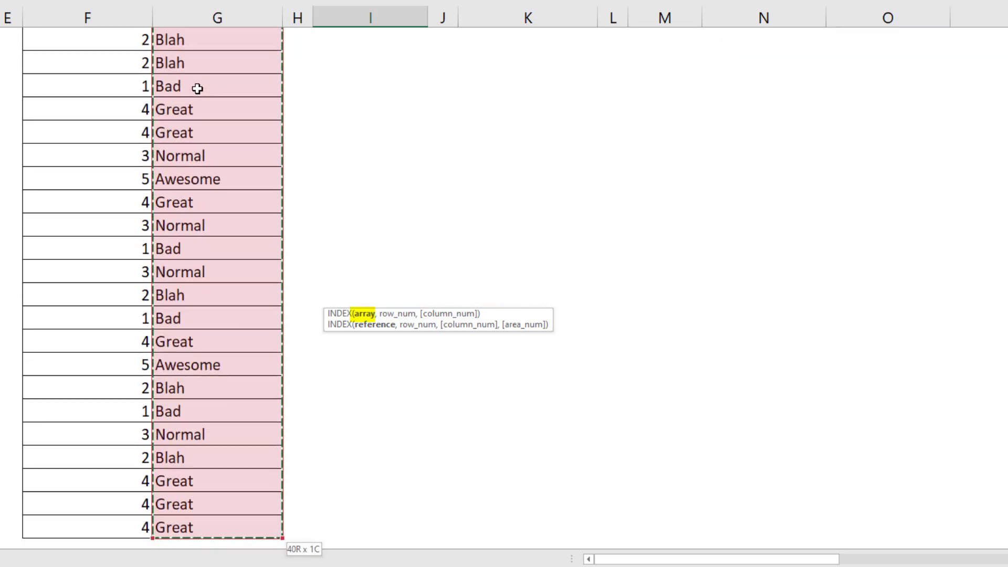
key(ctrl+BackSpace)
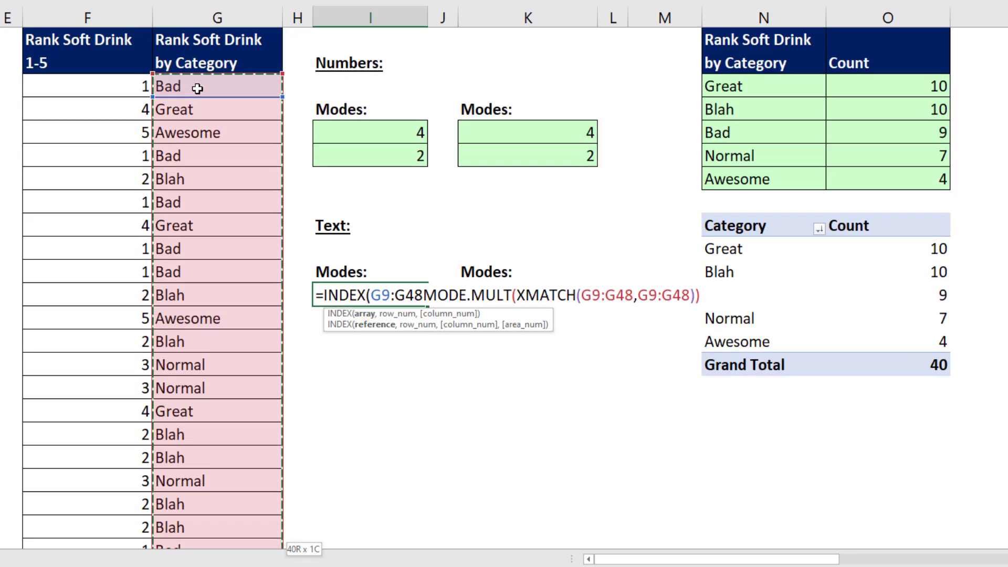
text(,)
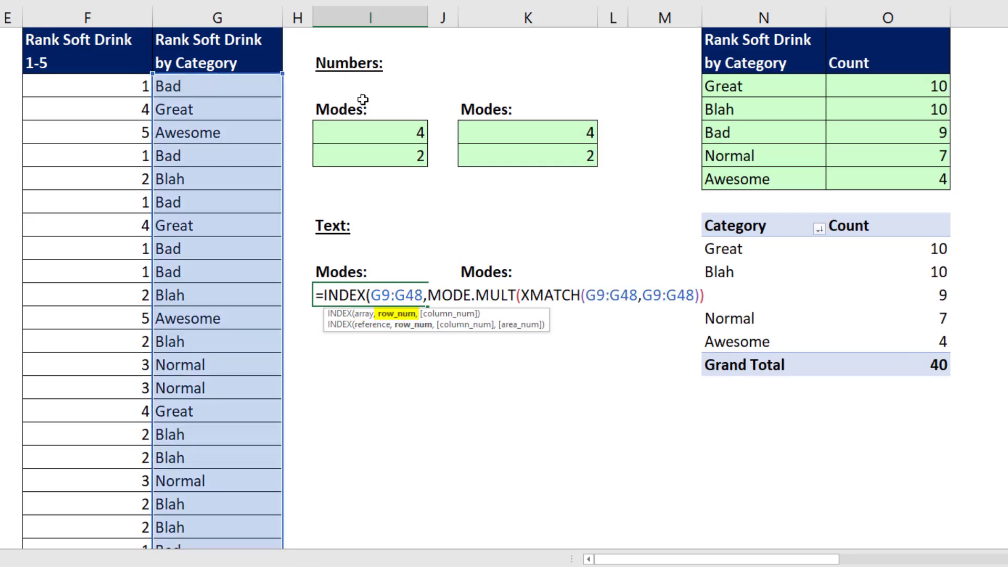
click(397, 313)
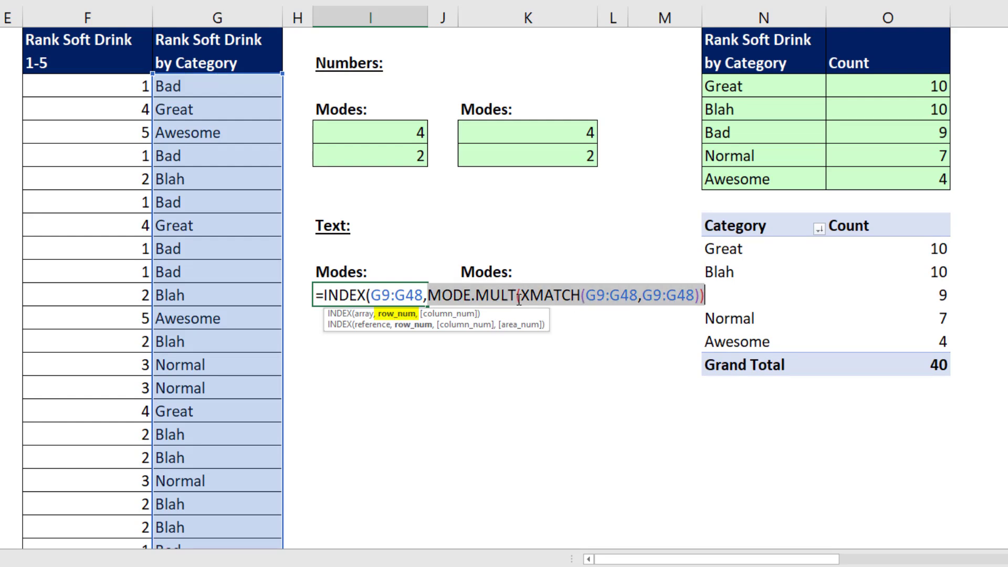
click(711, 295)
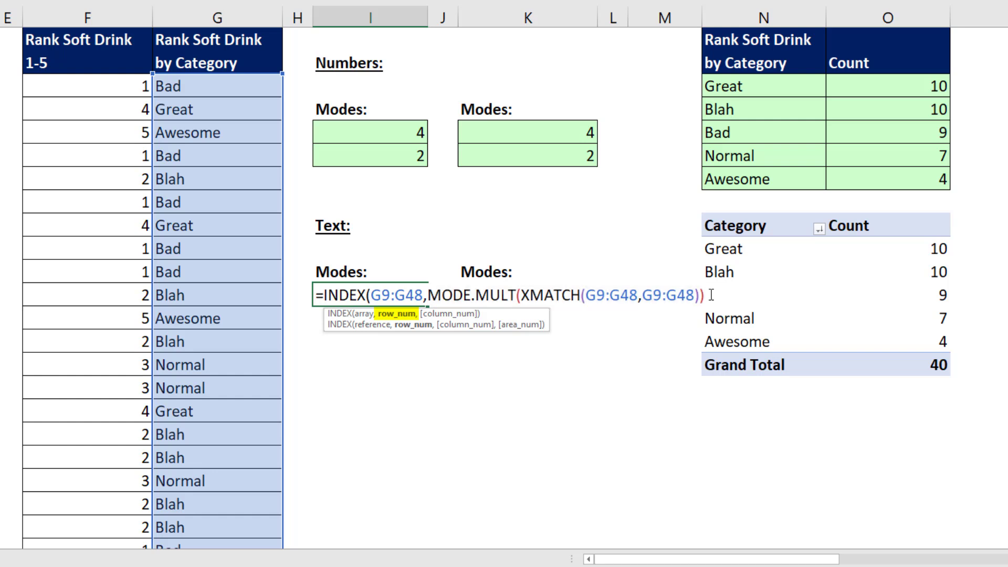
text())
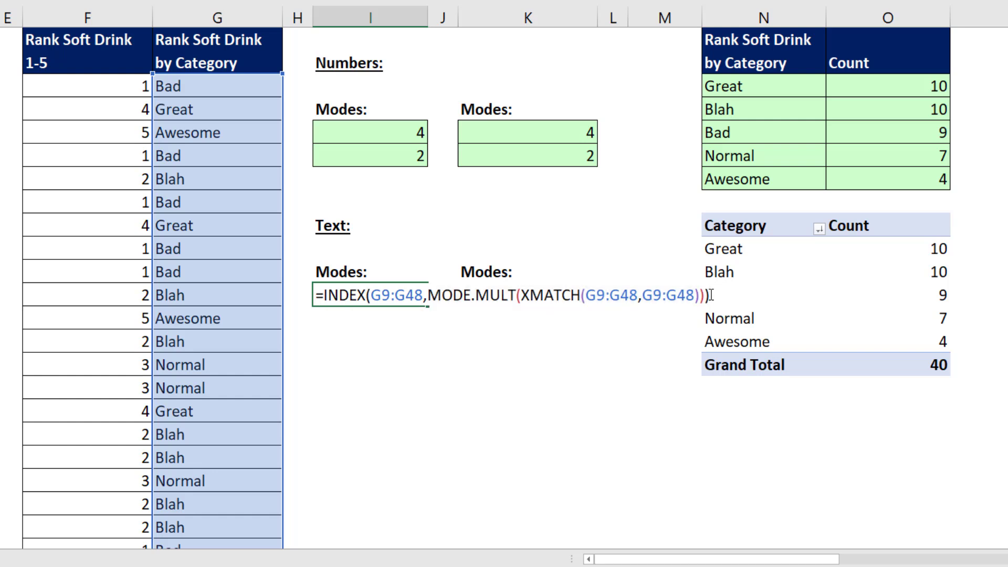
key(Return)
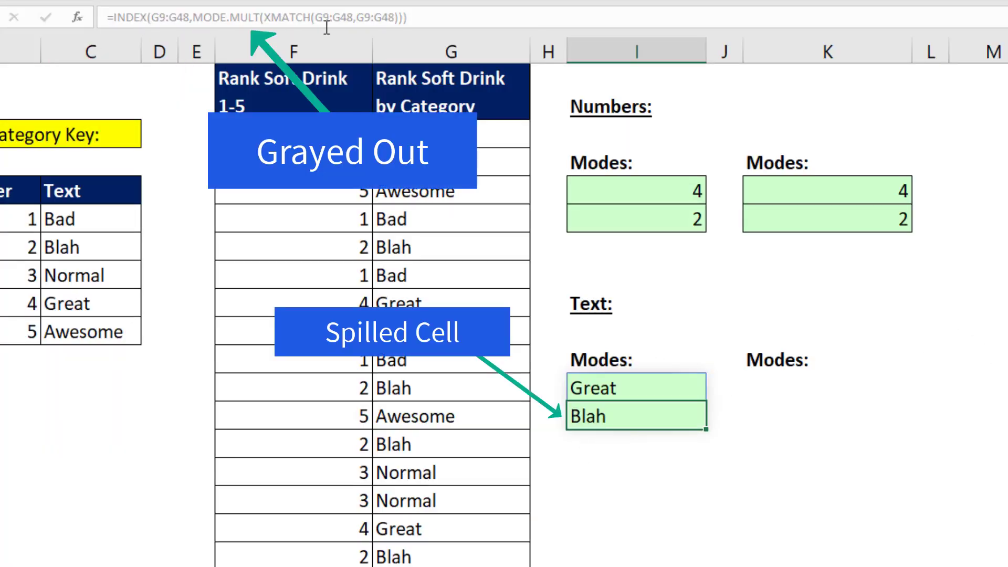
Inspect the formulas in I18 and I11, the first cells of the two Microsoft 365 spilled ranges
click(646, 384)
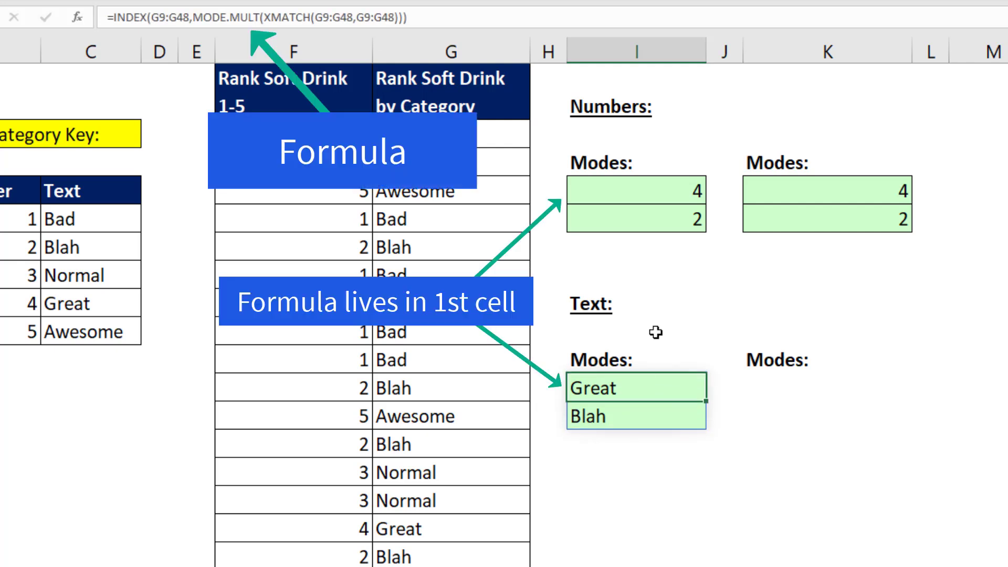
click(664, 191)
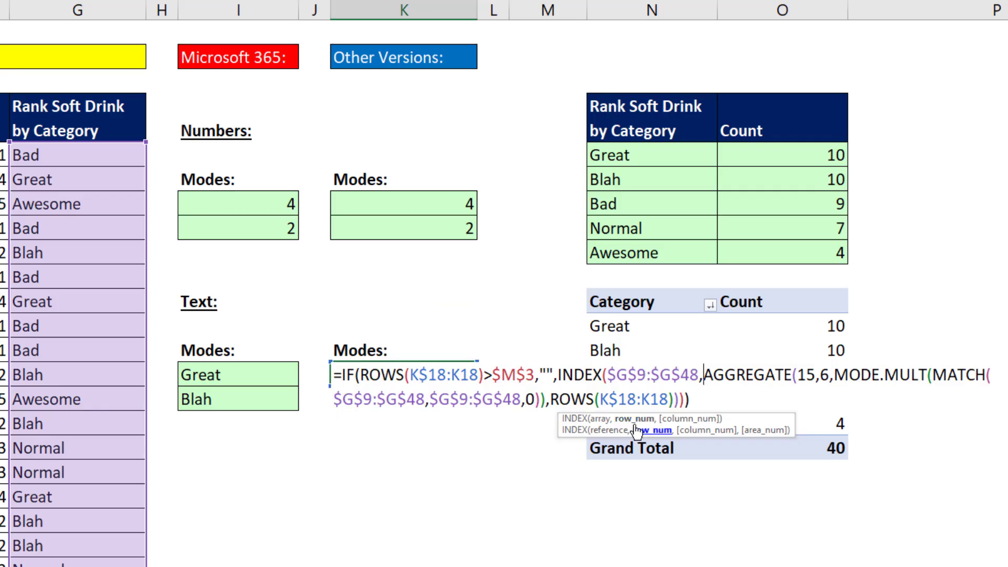
Examine INDEX's row_num and array arguments and AGGREGATE's array argument in the Other Versions text formula in K18
click(634, 420)
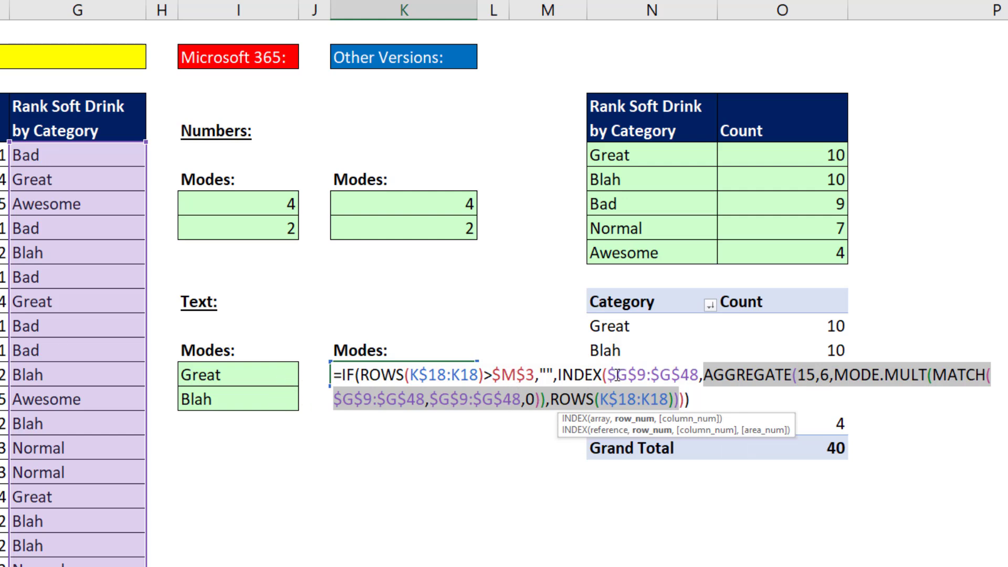
click(603, 419)
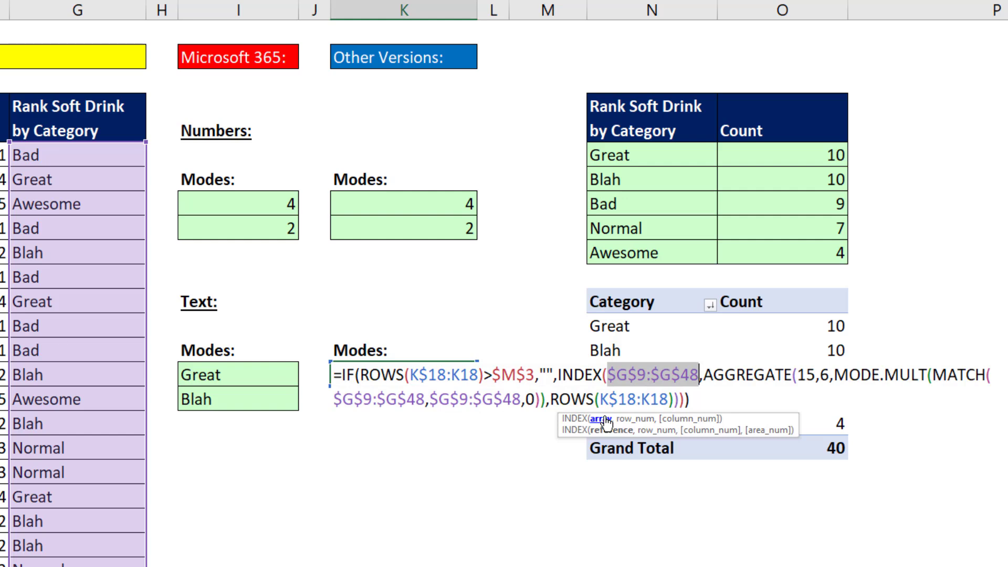
click(726, 377)
click(877, 376)
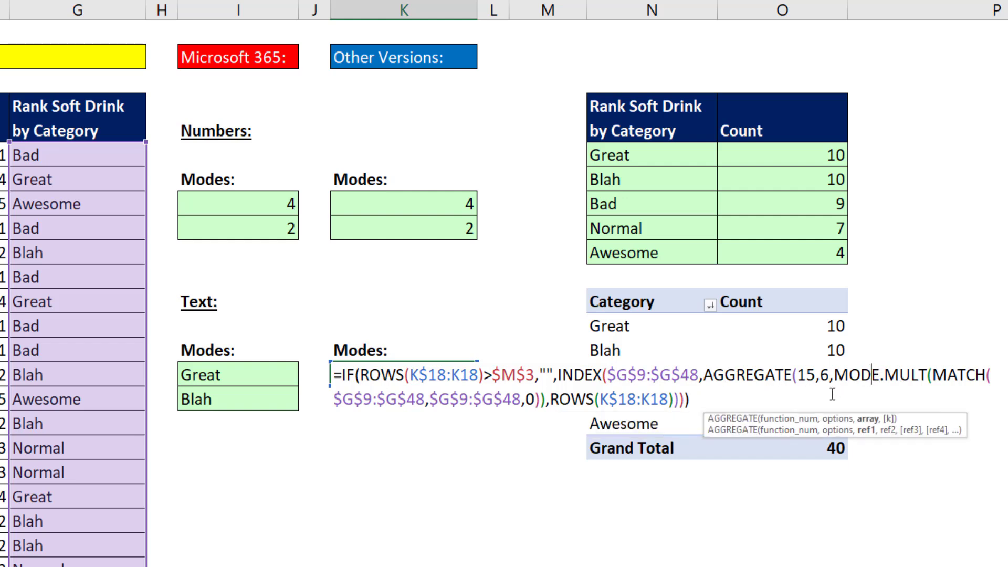
click(869, 419)
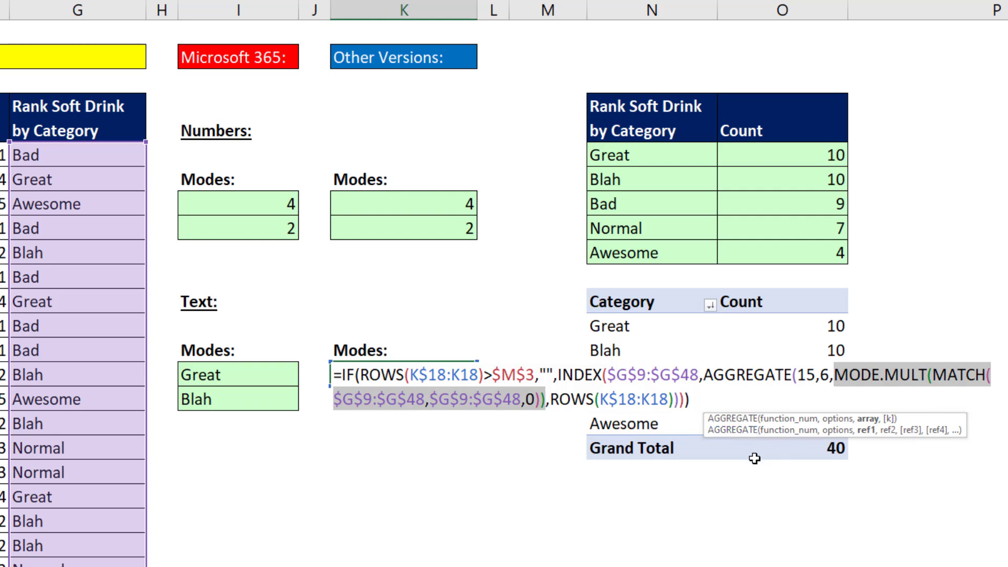
Enter the text modes formula in K18 and fill it down through K21
key(ctrl+Return)
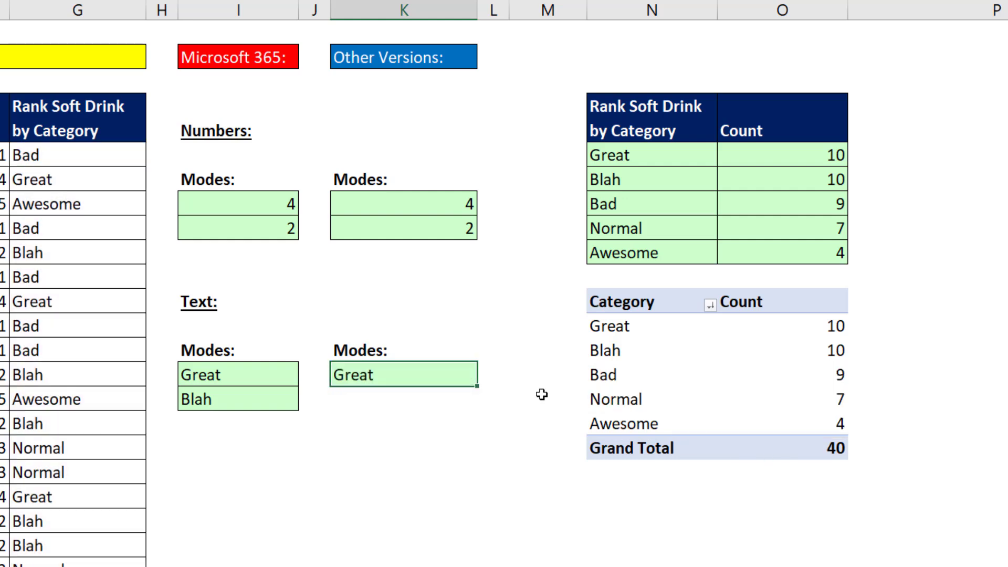
drag(476, 387, 485, 457)
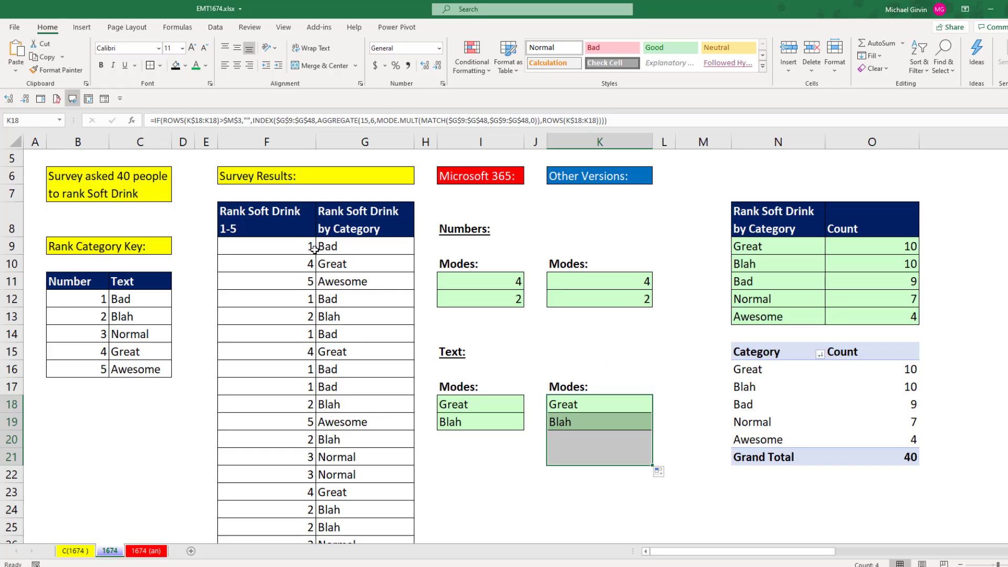
Test the mode formulas by changing the first numeric ranking in F9 to 2, and undo the change
click(302, 246)
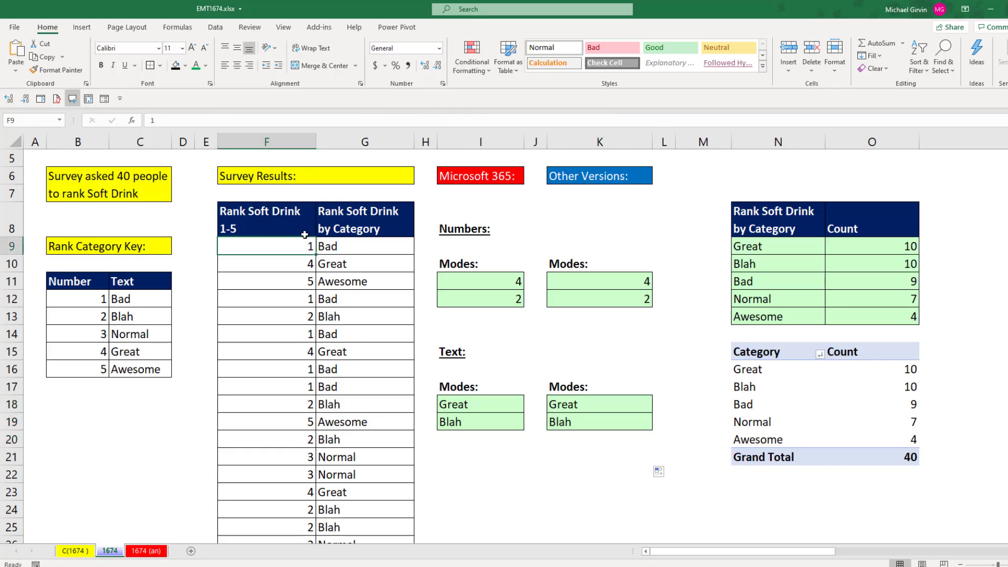
text(2)
key(ctrl+Return)
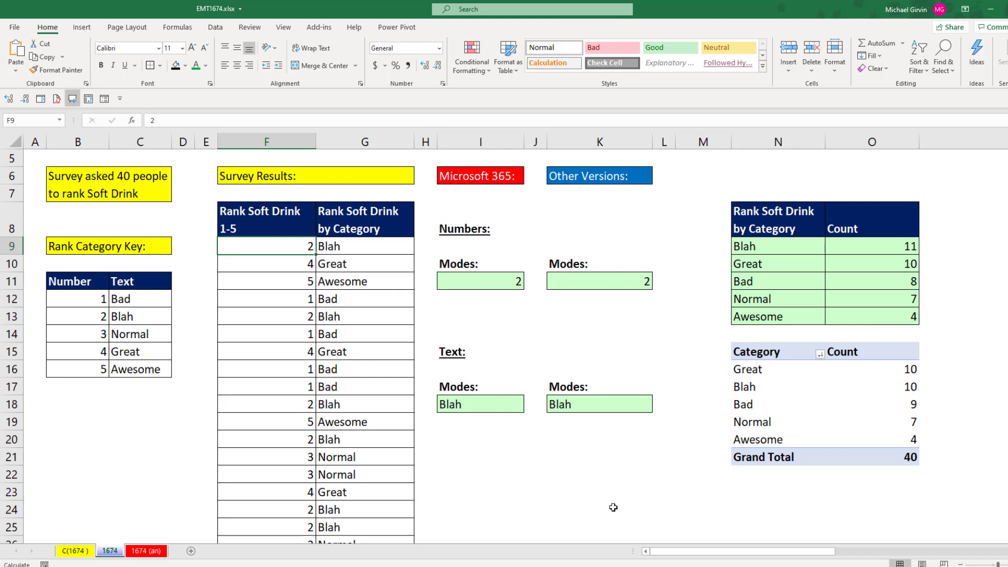
key(ctrl+z)
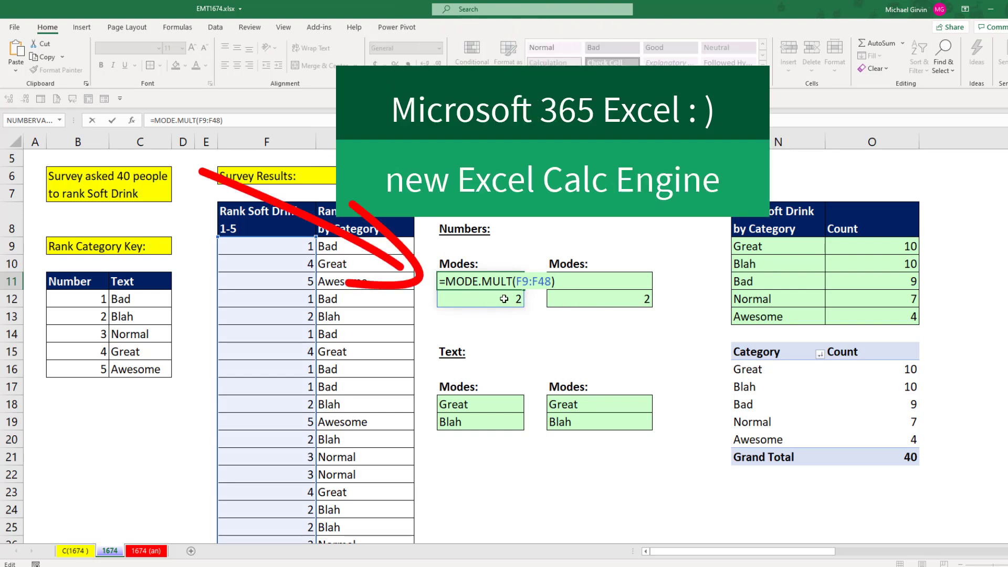
Leave the numeric modes formula in I11 and review the row_num argument of the INDEX formula in I18
key(Escape)
double_click(488, 404)
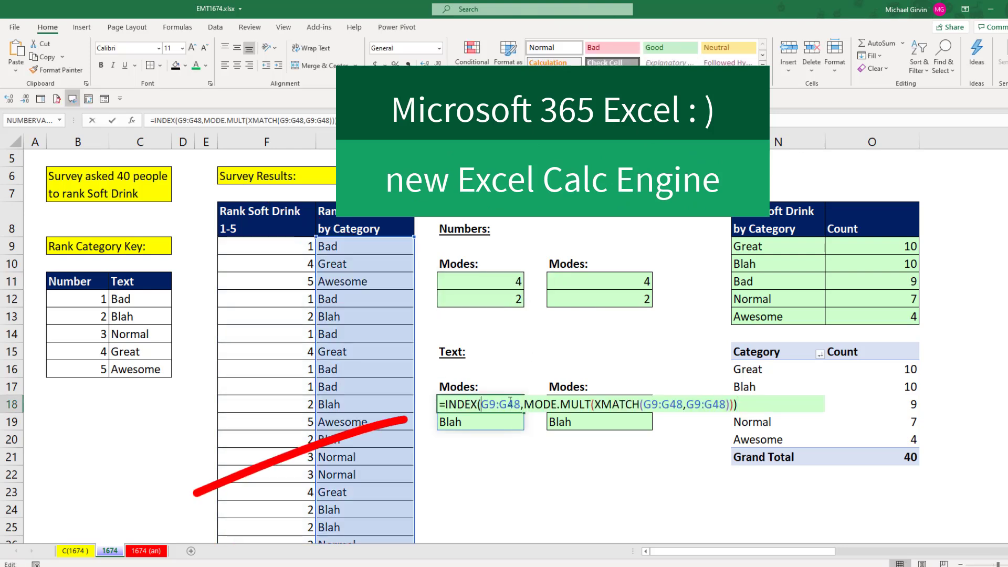
click(502, 418)
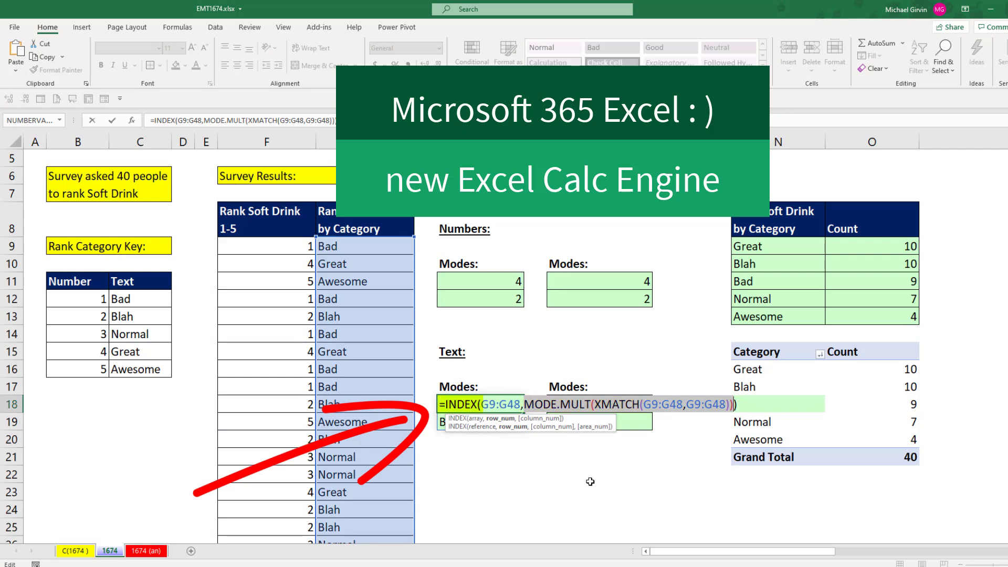
key(Return)
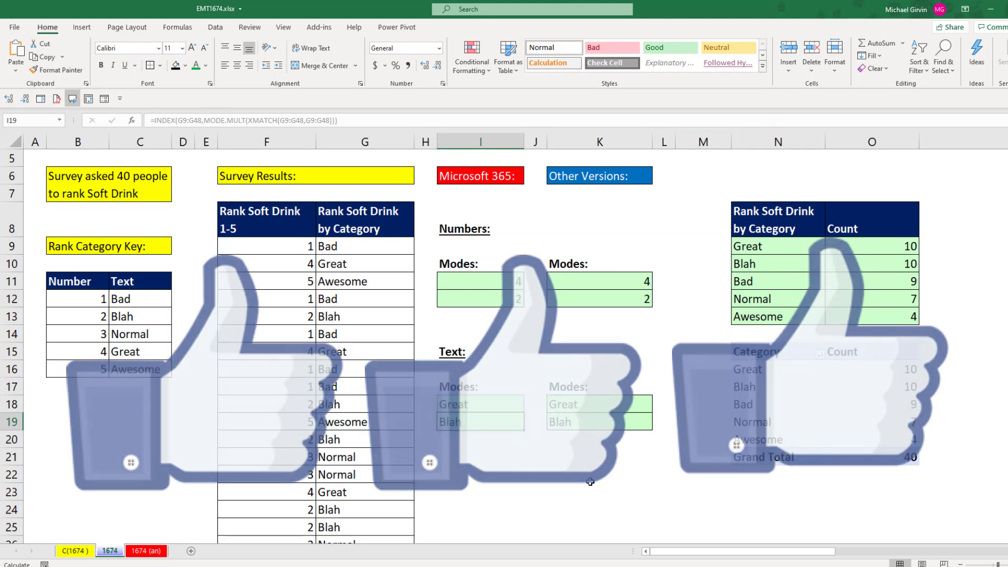